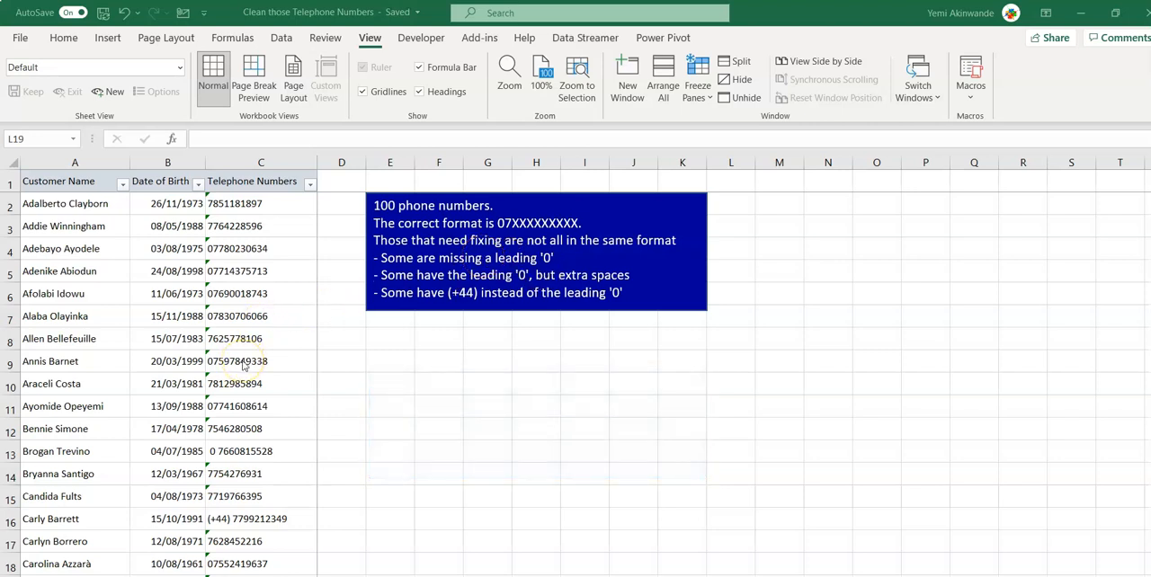
Load the customer telephone number table from the worksheet into Power Query.
scroll(278, 388, "right", 6)
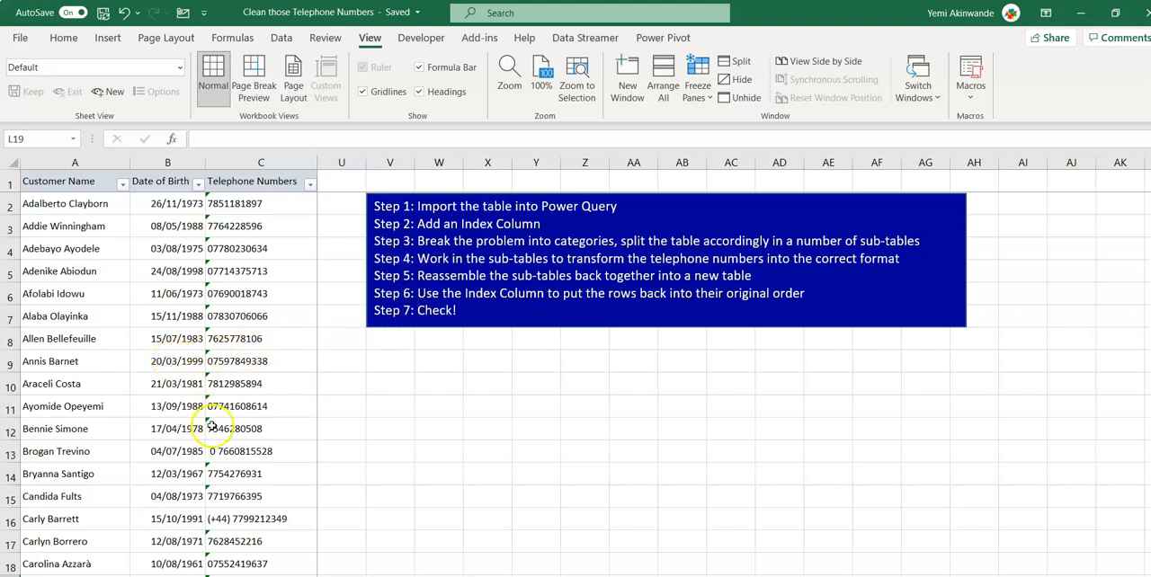
left_click(252, 302)
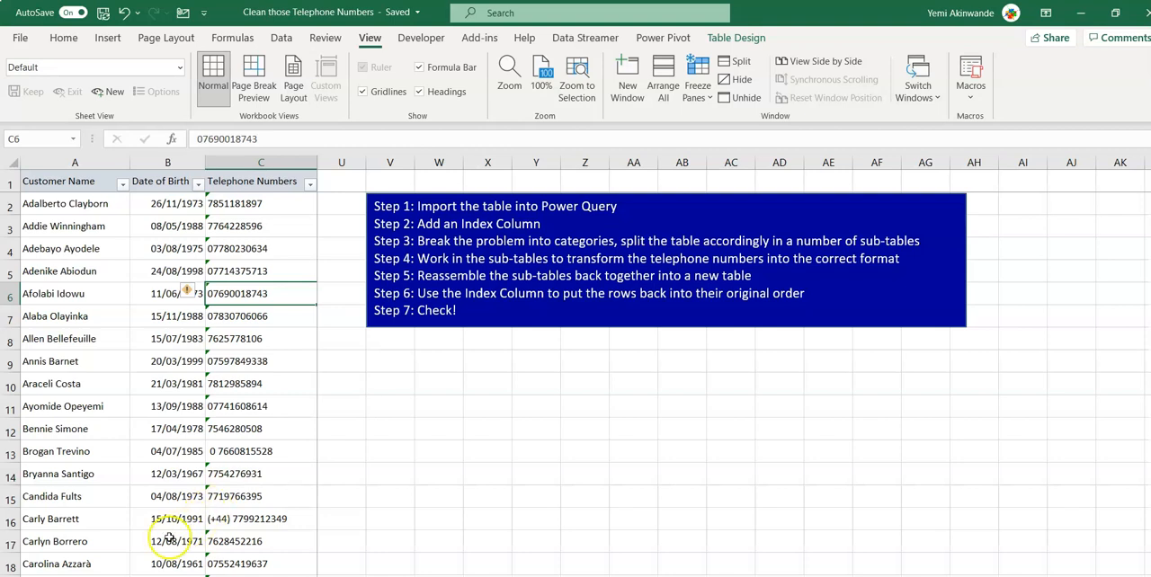
left_click(281, 38)
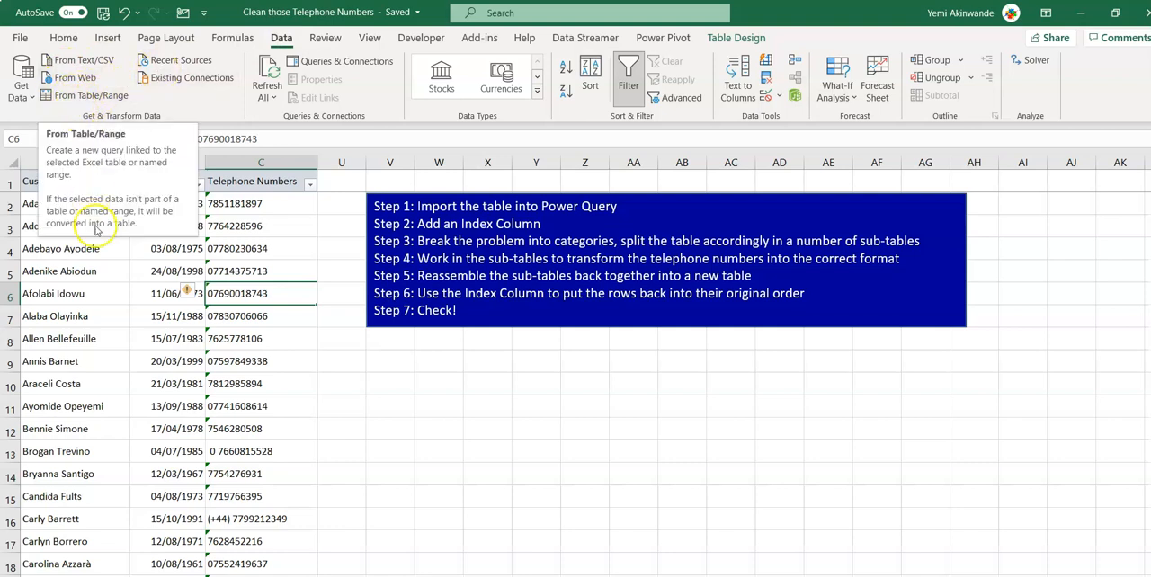
left_click(106, 275)
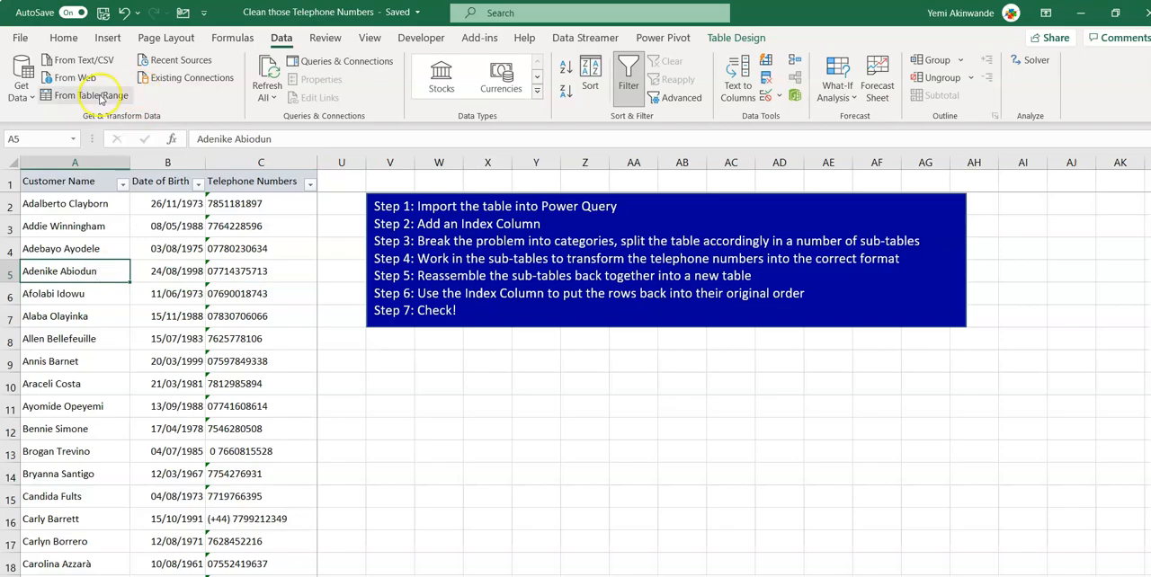
left_click(100, 96)
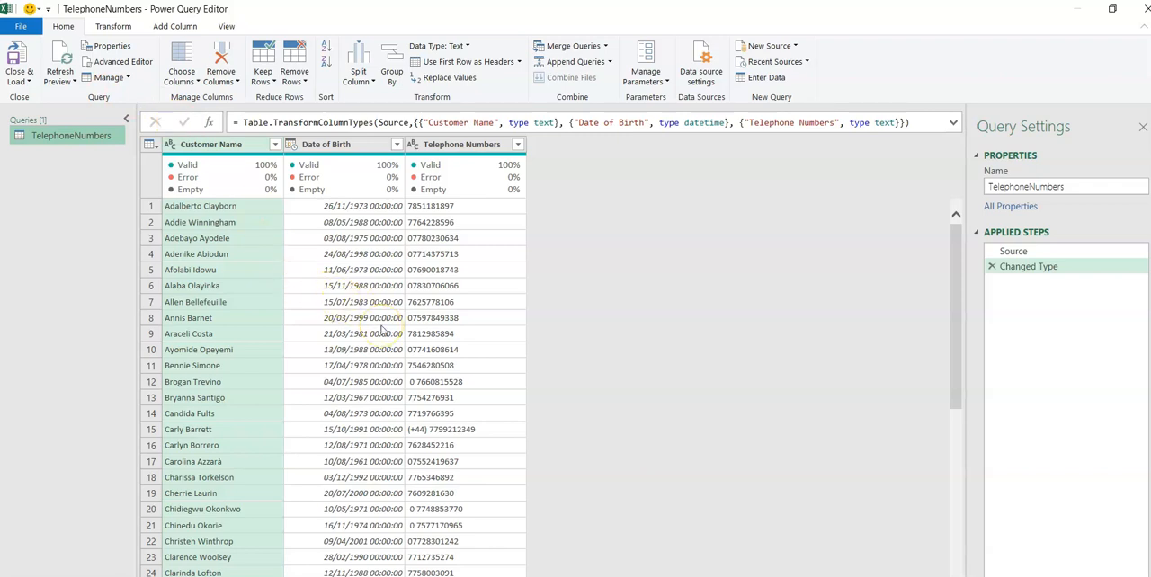
Add an index column starting from 1 to the TelephoneNumbers query.
left_click(164, 29)
left_click(208, 61)
left_click(177, 95)
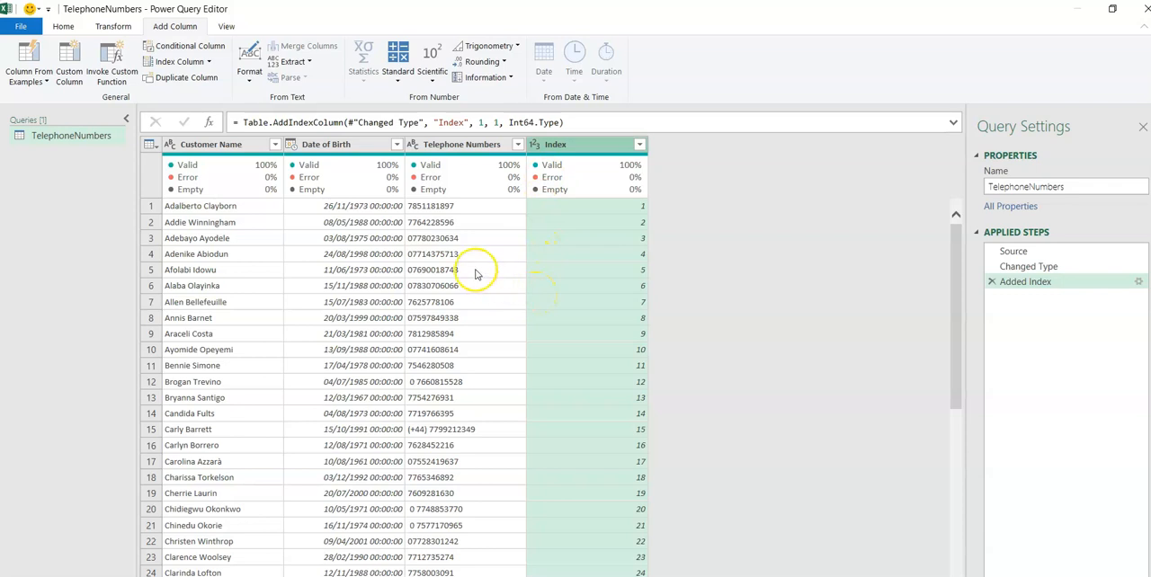
Add a column extracting the first 2 characters of the Telephone Numbers column.
mouse_move(468, 227)
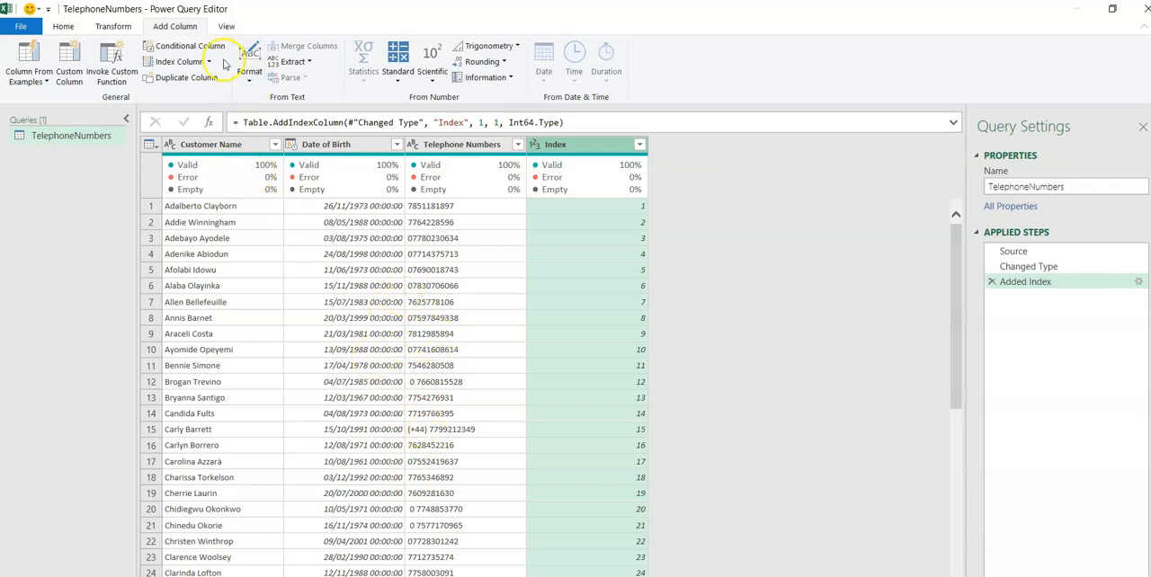
left_click(463, 146)
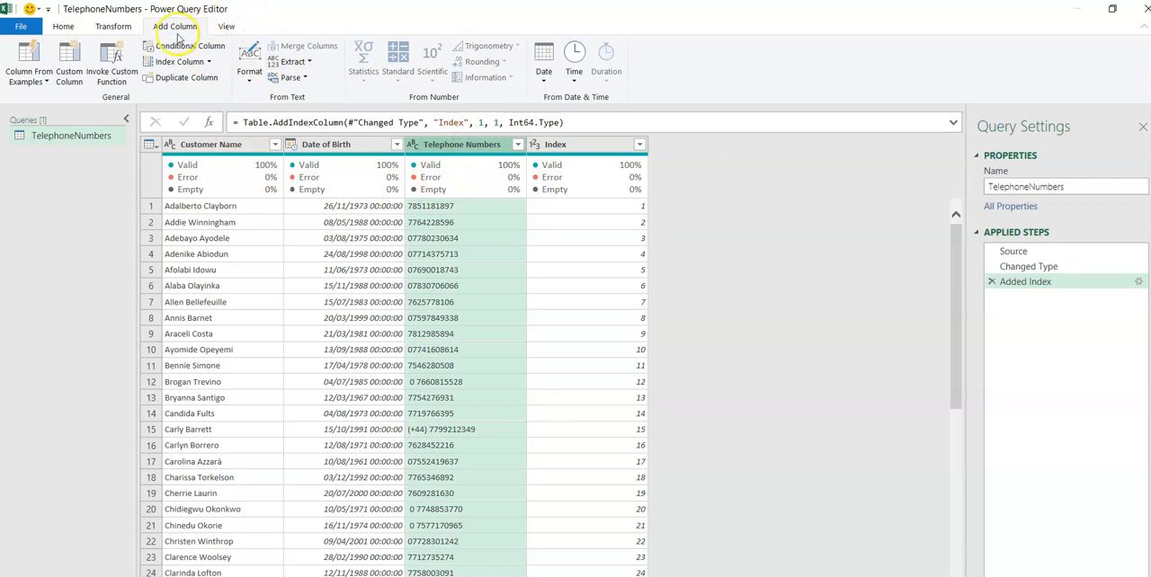
left_click(310, 65)
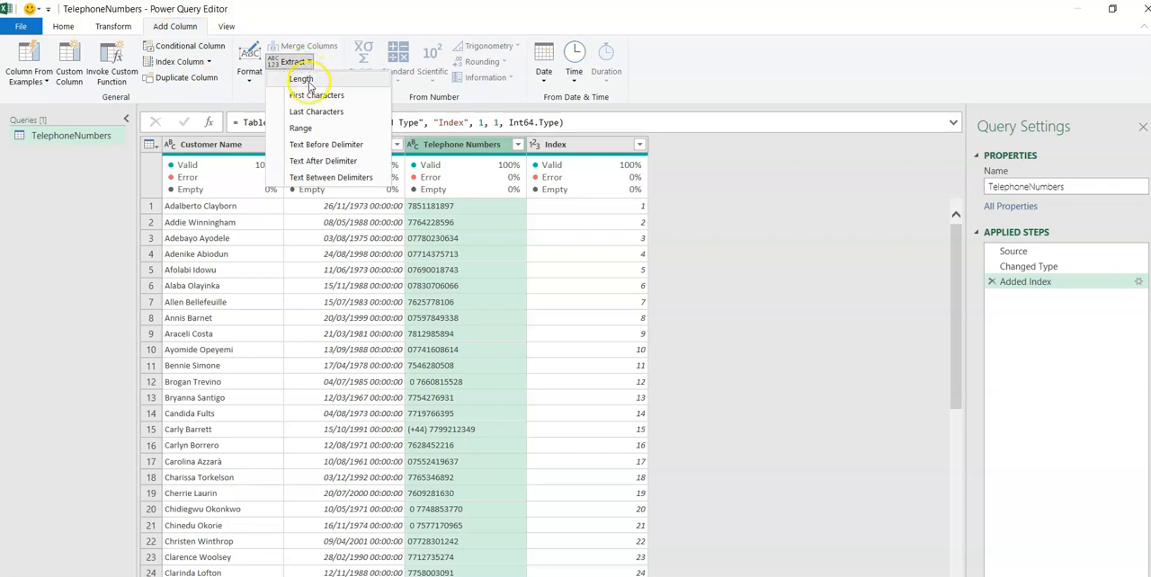
left_click(302, 97)
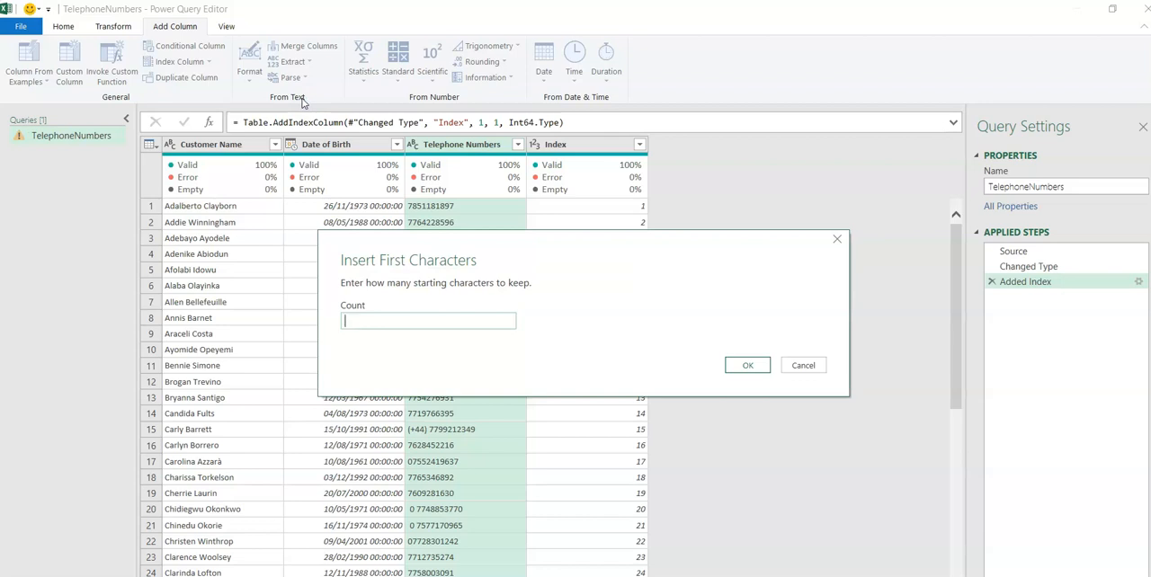
left_click(746, 365)
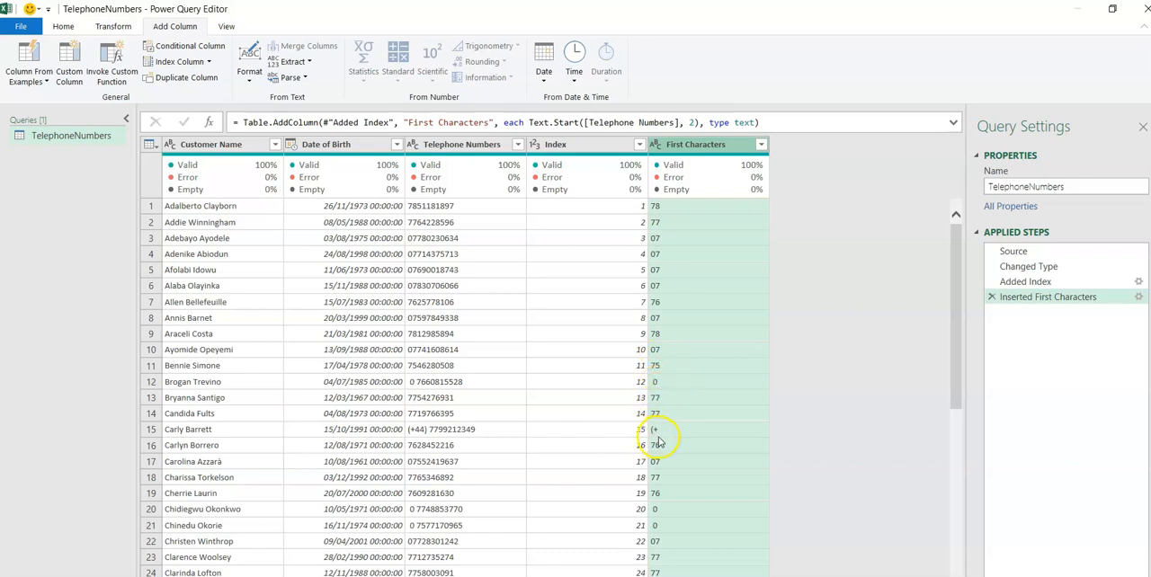
left_click_drag(955, 393, 965, 343)
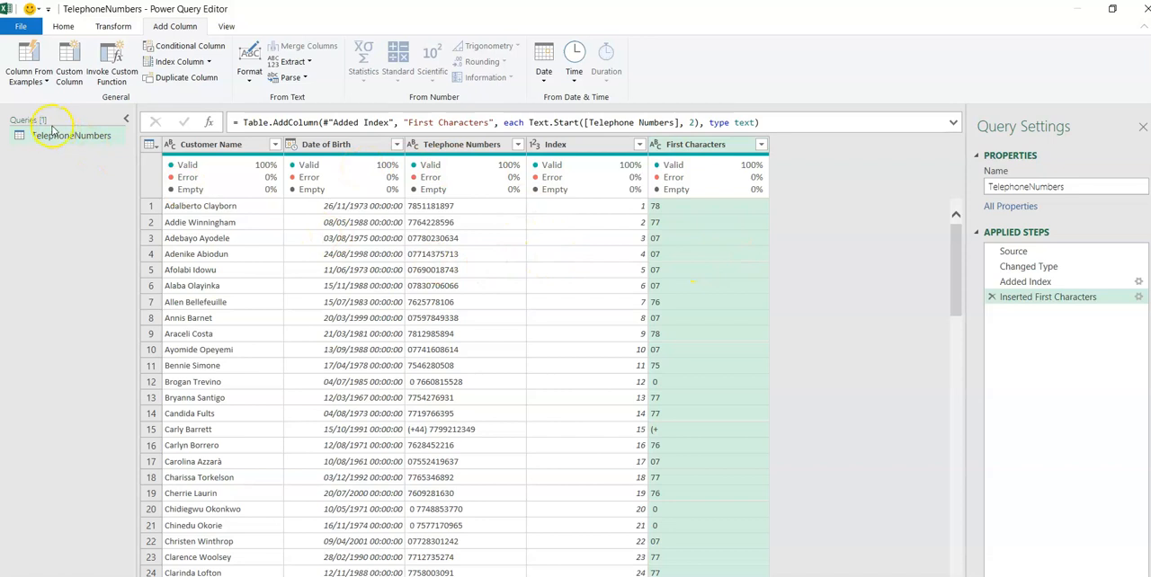
Duplicate the TelephoneNumbers query until there are four copies, numbered (2) to (5).
right_click(59, 137)
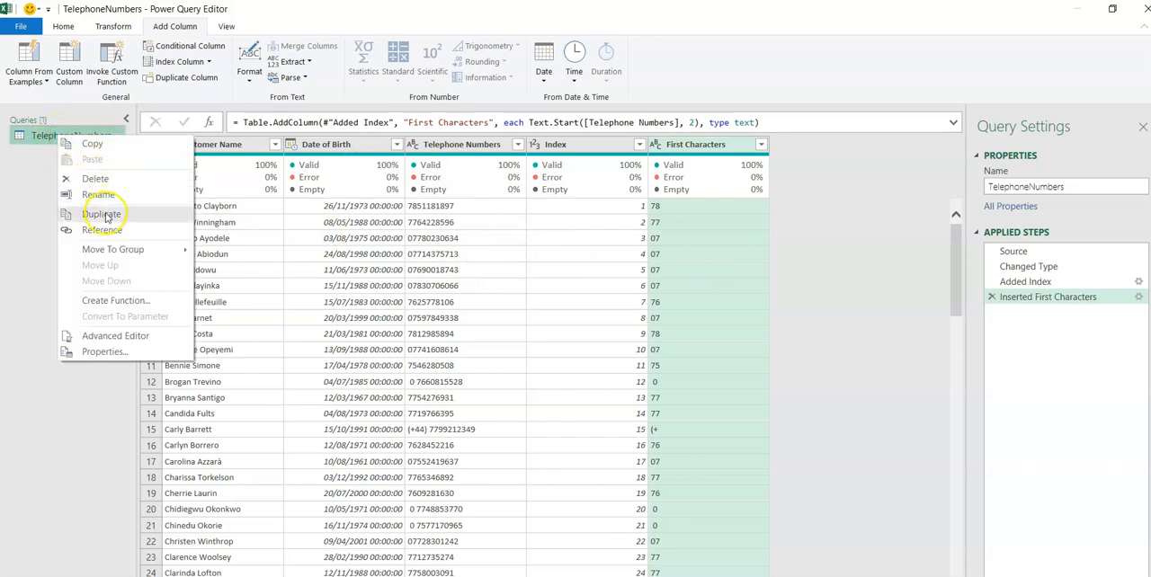
left_click(106, 216)
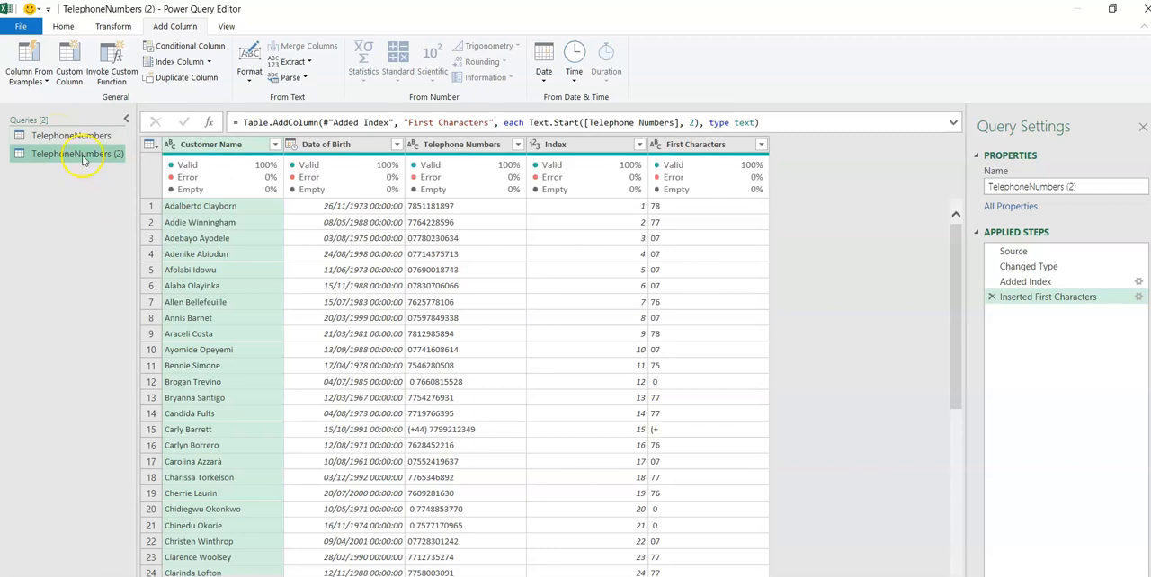
right_click(81, 155)
left_click(128, 235)
right_click(81, 170)
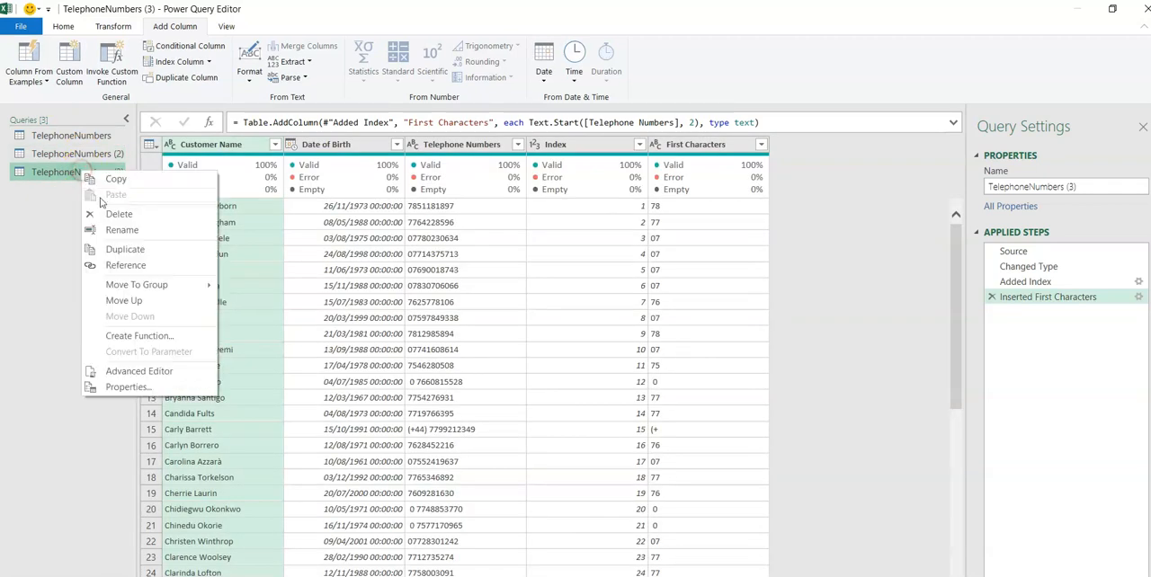
left_click(124, 250)
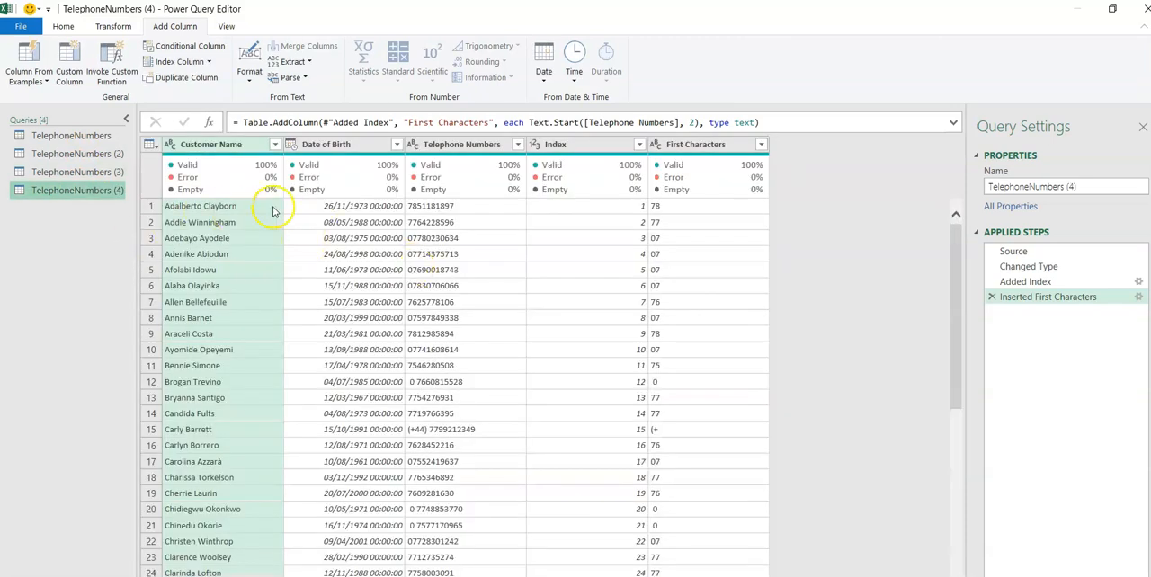
right_click(90, 190)
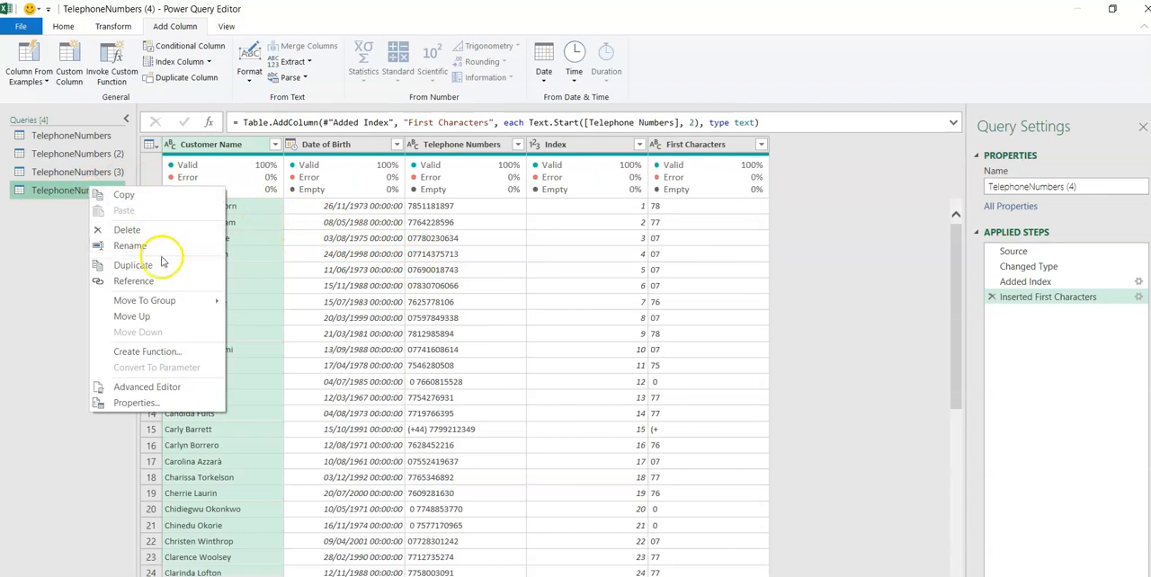
left_click(158, 266)
Filter the First Characters column of the TelephoneNumbers (2) query to only the value 07.
left_click(75, 137)
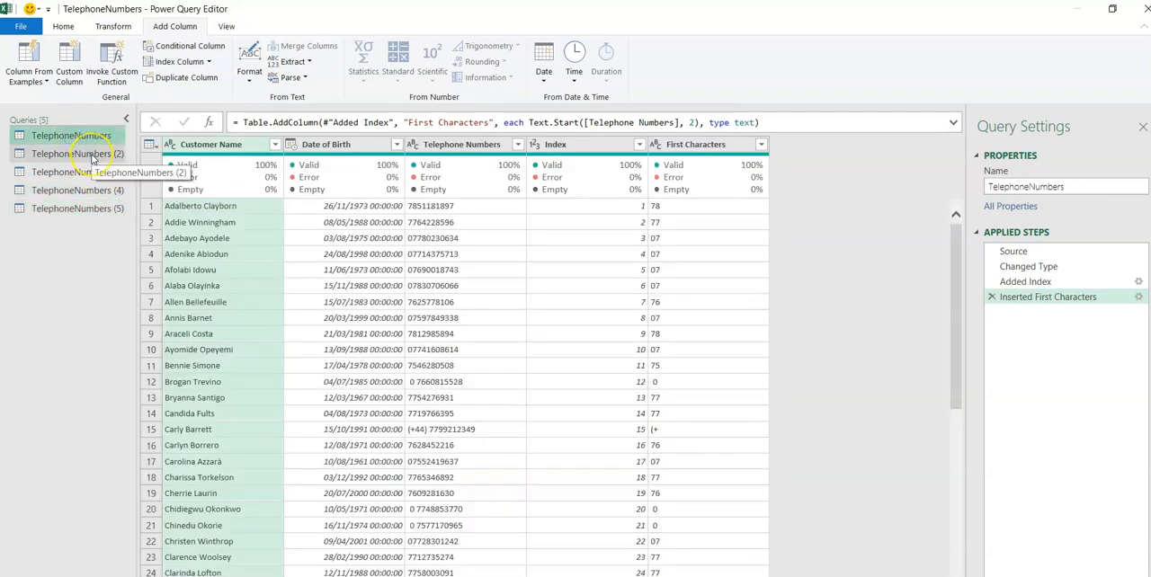
left_click(90, 156)
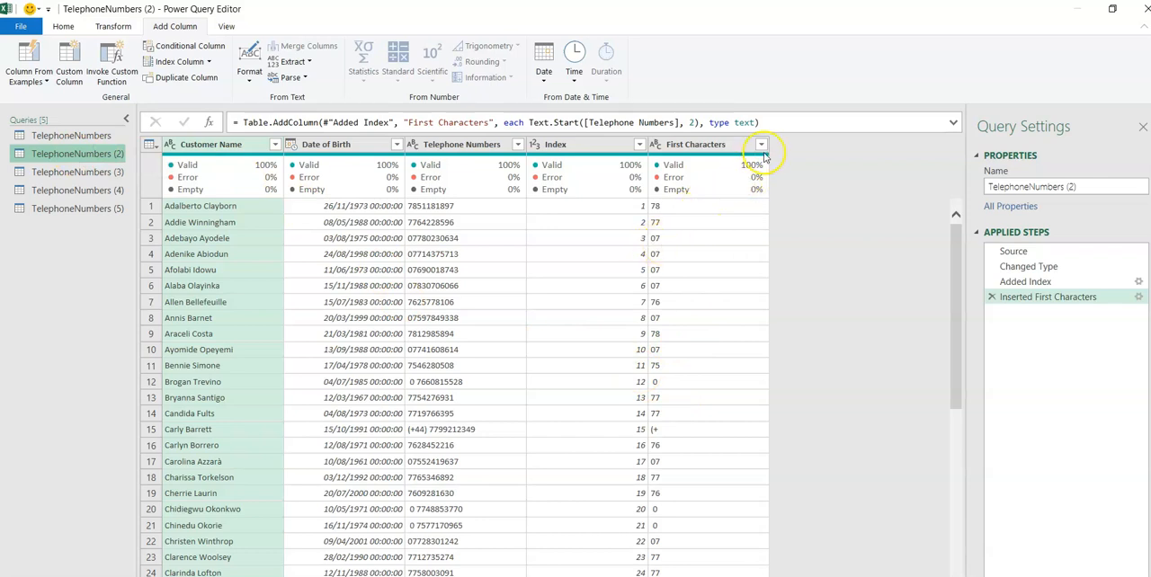
left_click(761, 146)
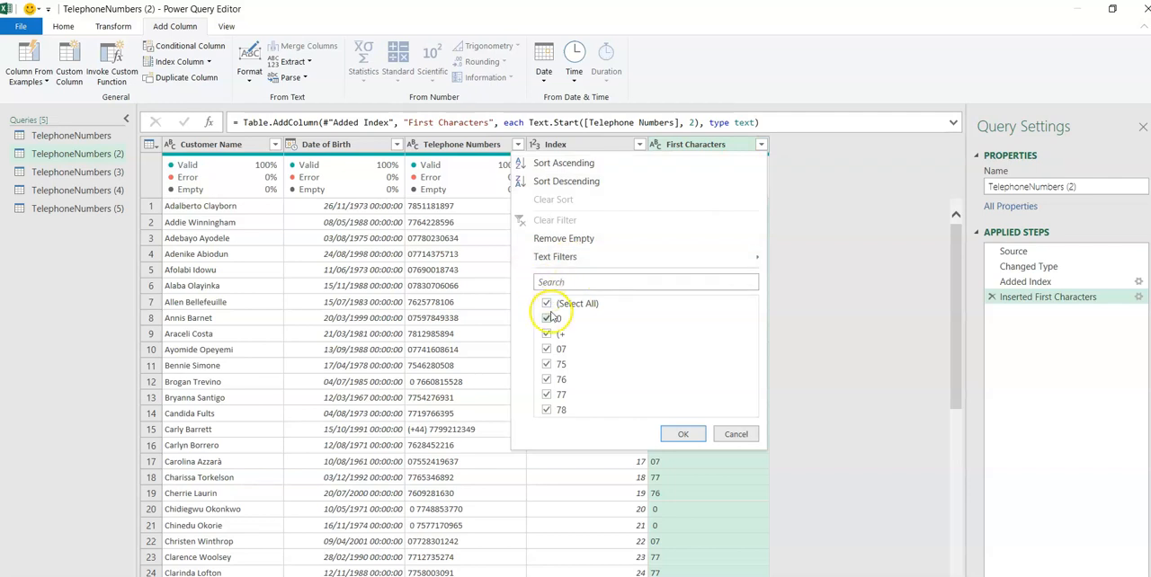
left_click(547, 304)
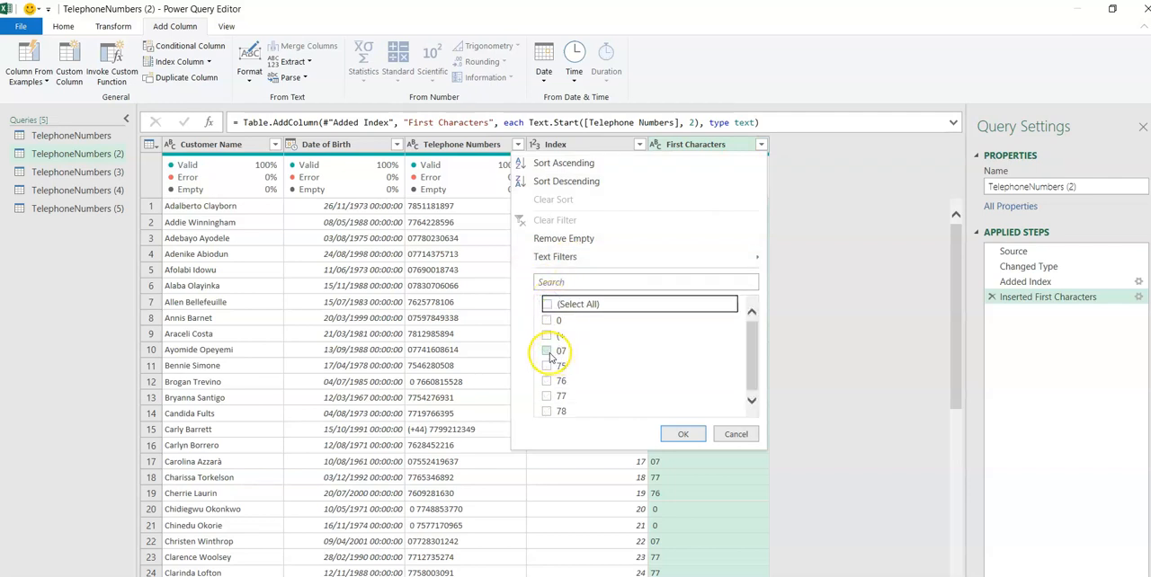
left_click(547, 350)
left_click(687, 435)
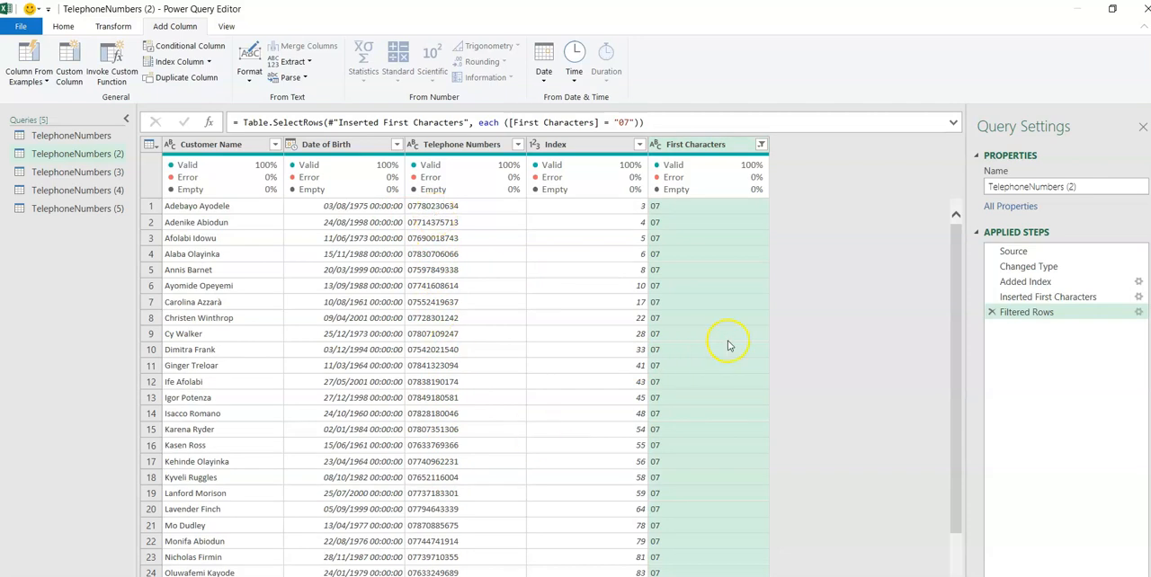
left_click_drag(958, 319, 935, 311)
Rename the TelephoneNumbers (2) query as "With leading 0".
left_click(1098, 181)
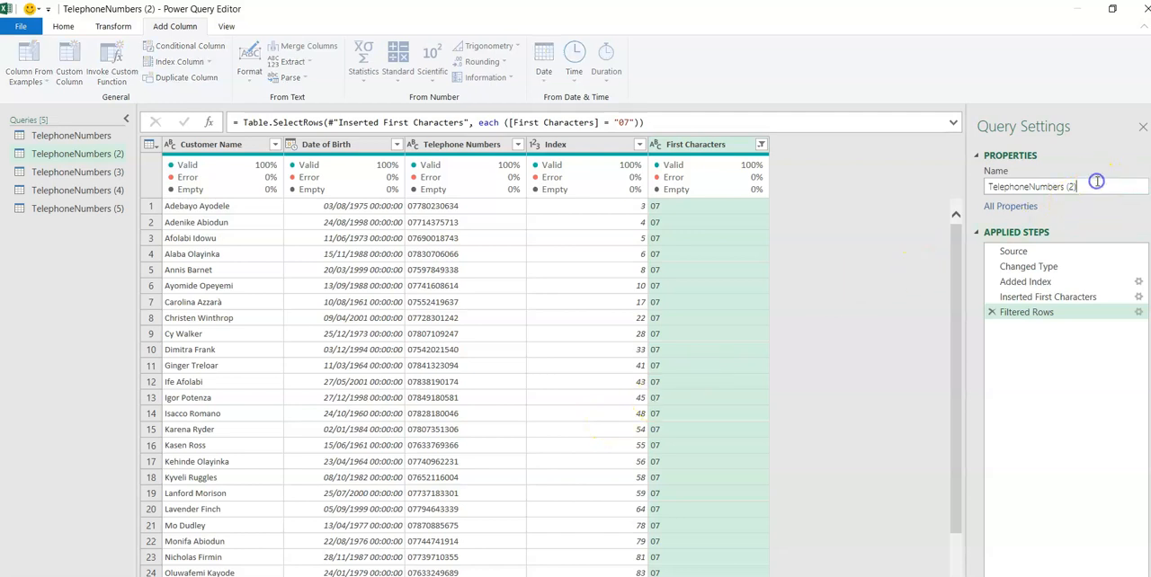
left_click_drag(1097, 182, 980, 180)
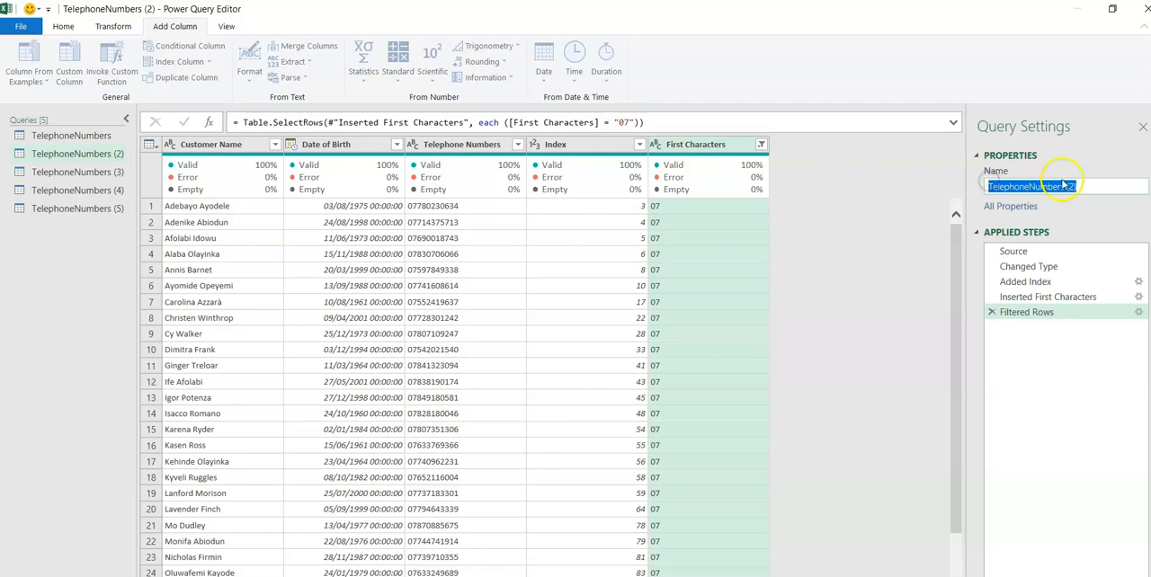
left_click(1088, 182)
left_click_drag(1088, 182, 964, 189)
type("With leading 0")
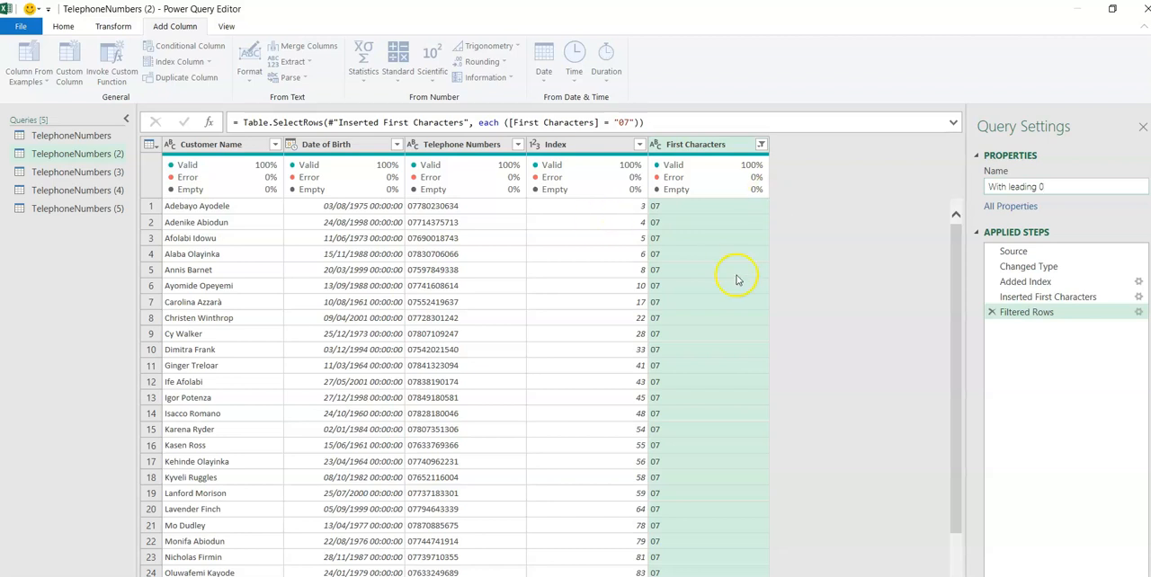
key("Return")
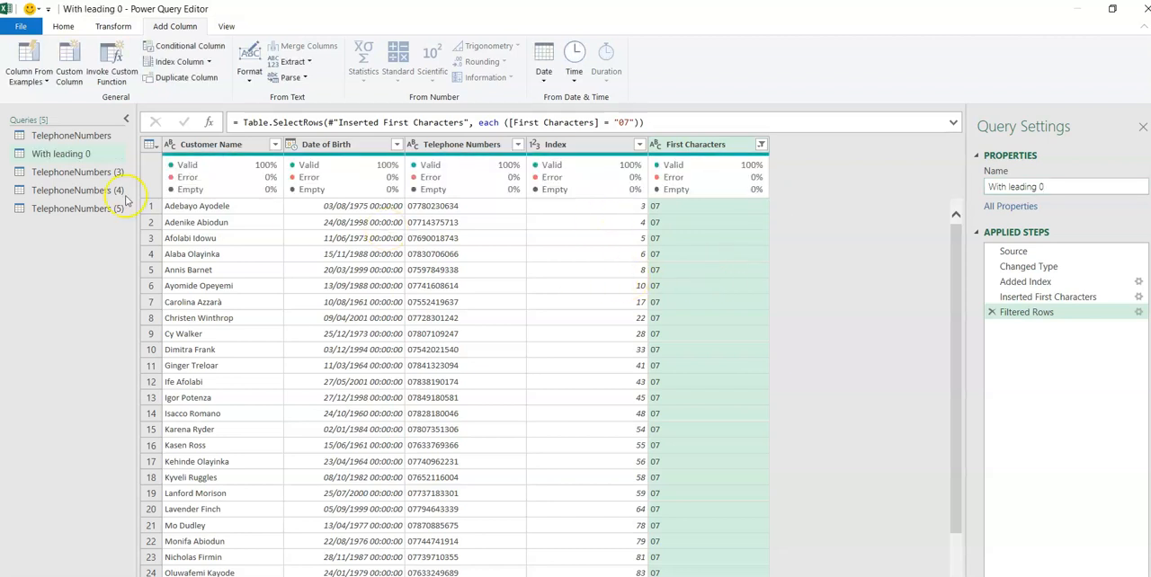
Filter the First Characters column of the TelephoneNumbers (3) query to only the 0 preceded by a space.
left_click(79, 172)
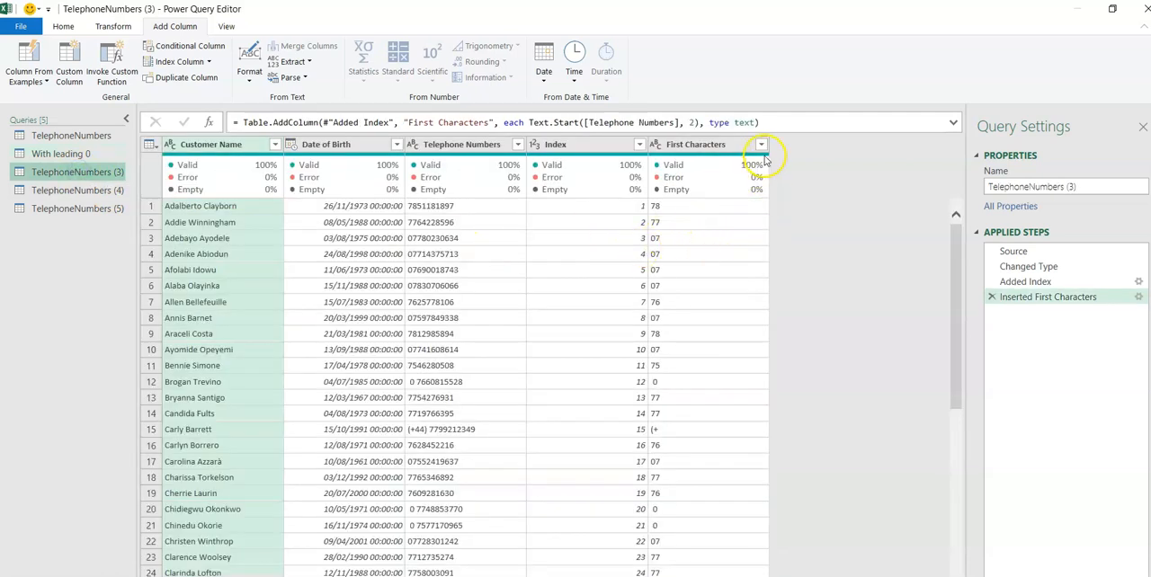
left_click(760, 144)
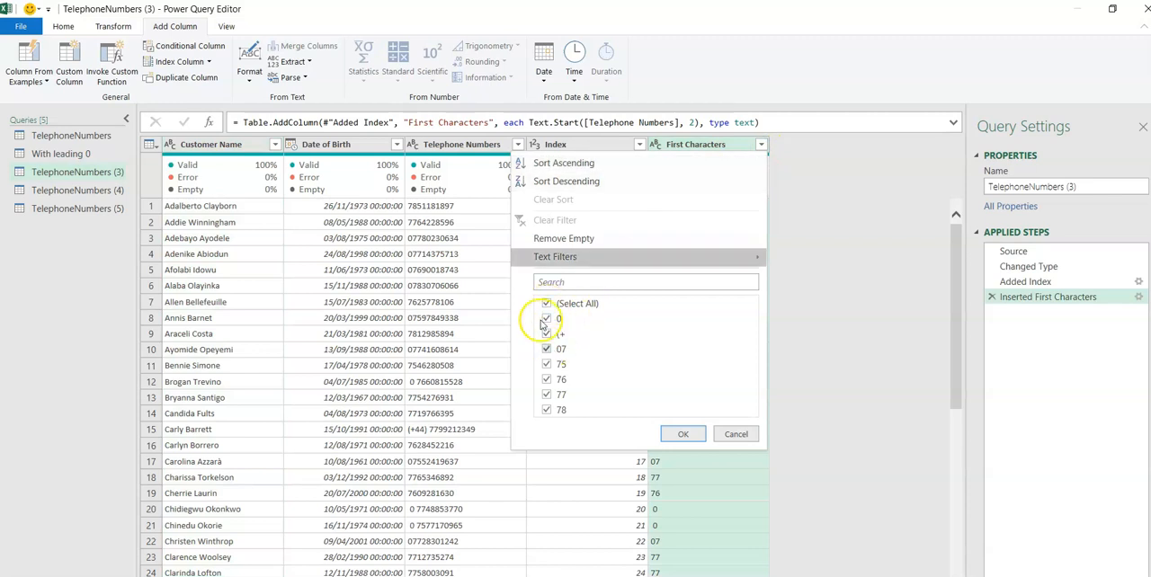
left_click(547, 304)
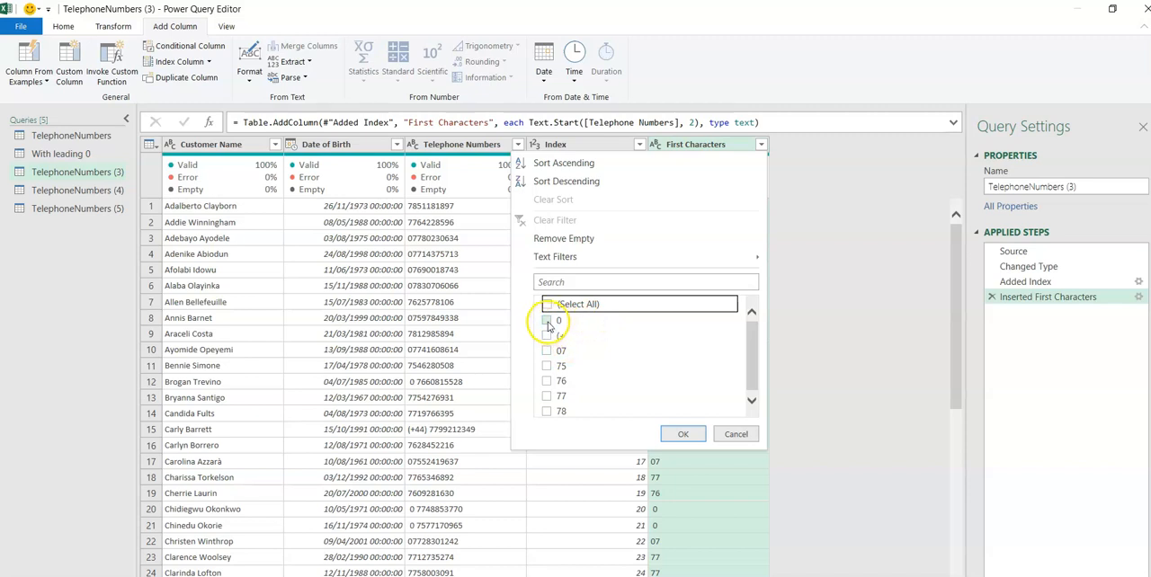
left_click(547, 321)
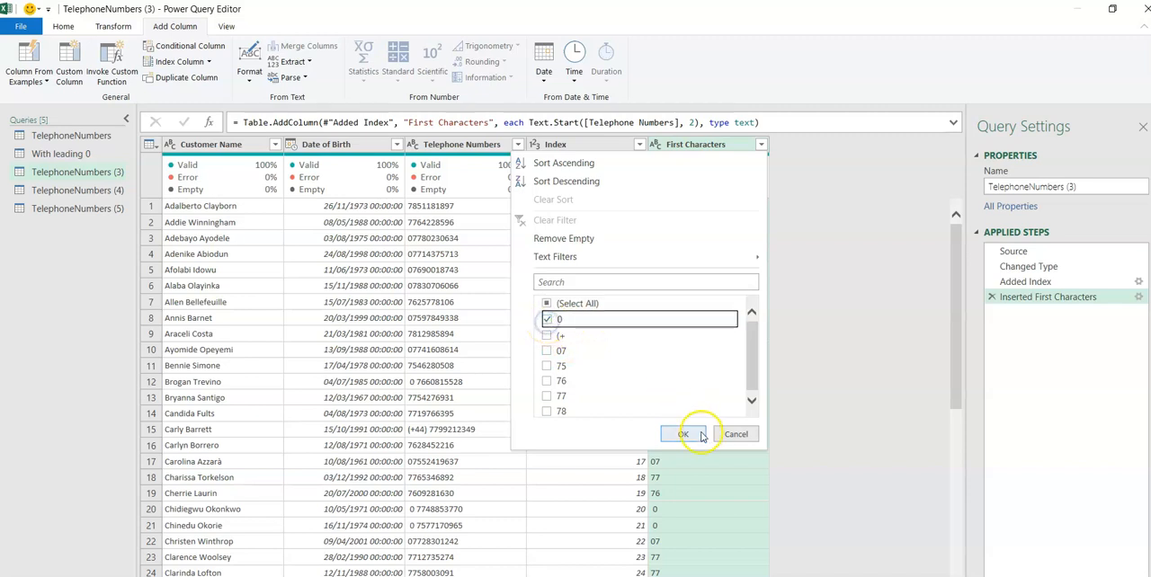
left_click(688, 434)
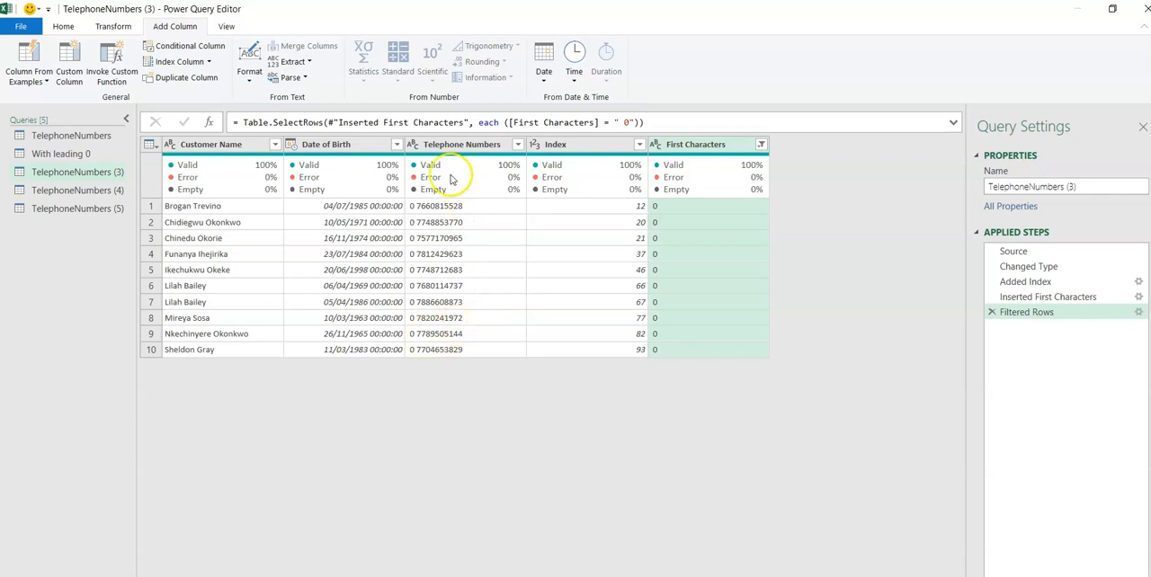
left_click(454, 146)
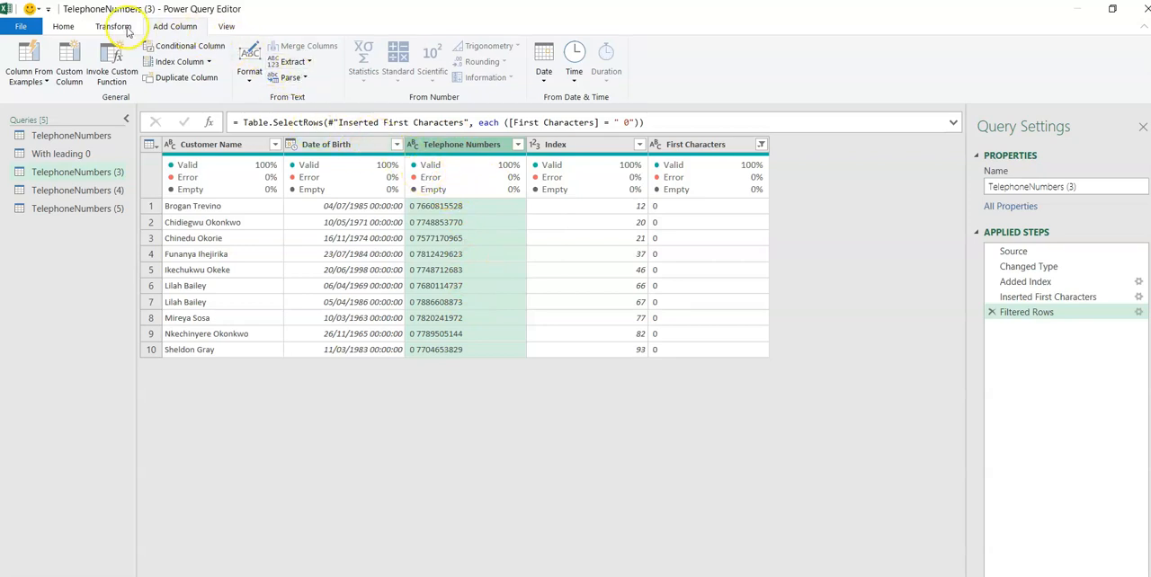
left_click(124, 28)
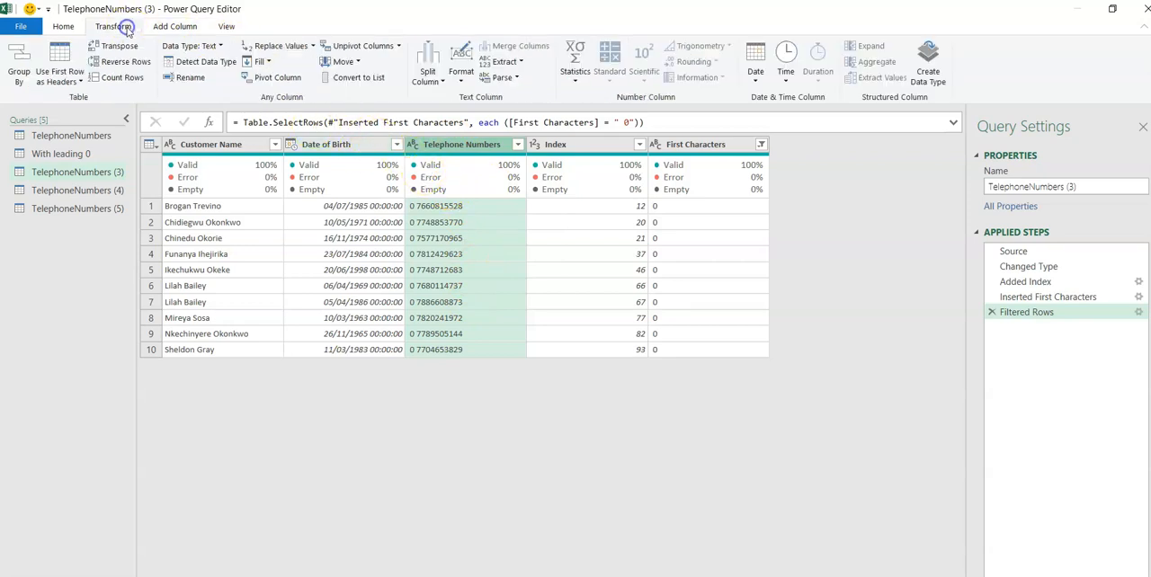
left_click(312, 47)
left_click(291, 65)
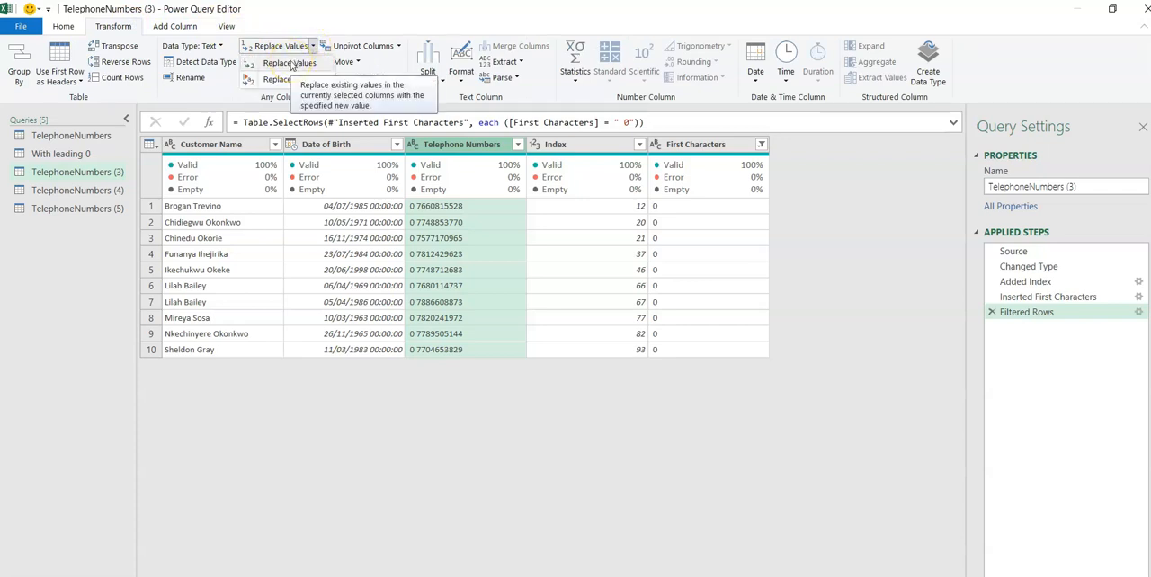
left_click(290, 65)
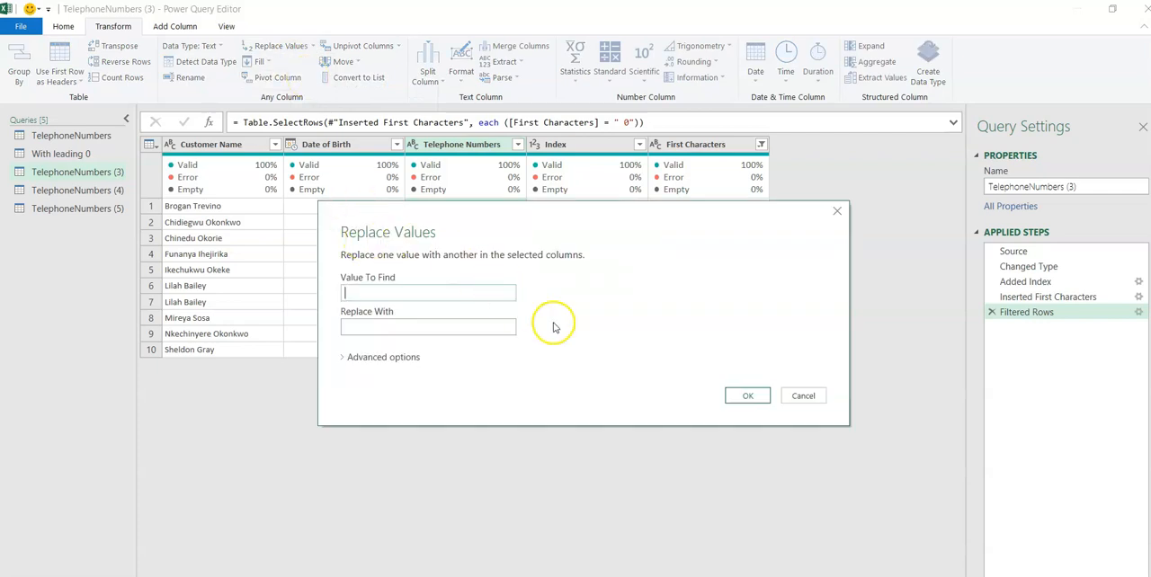
left_click(795, 398)
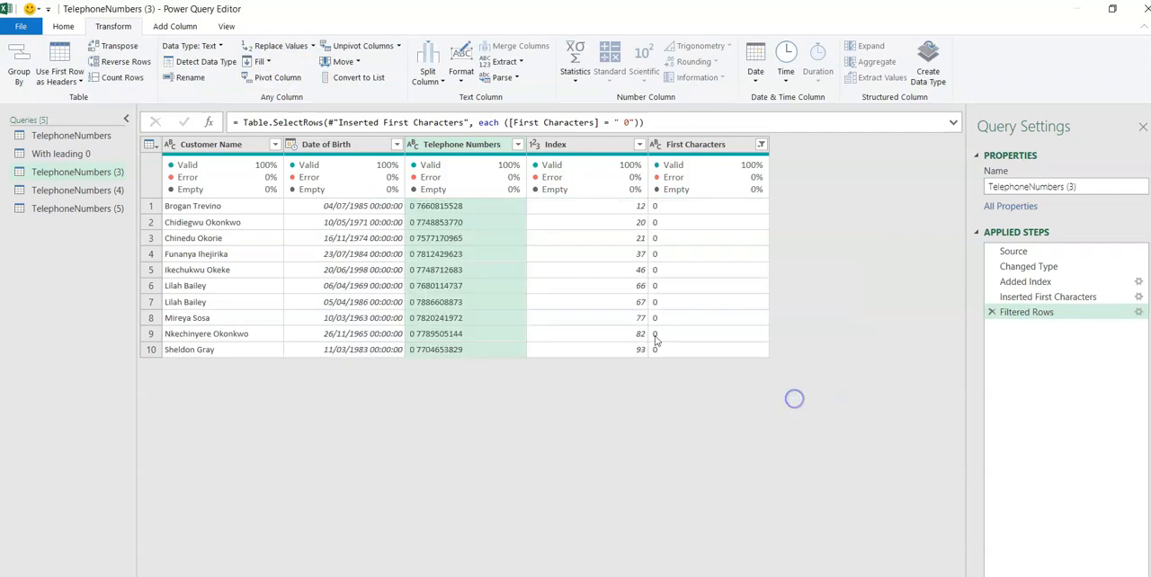
Replace the 0 surrounded by spaces with 0 in the Telephone Numbers column of the TelephoneNumbers (3) query.
right_click(425, 210)
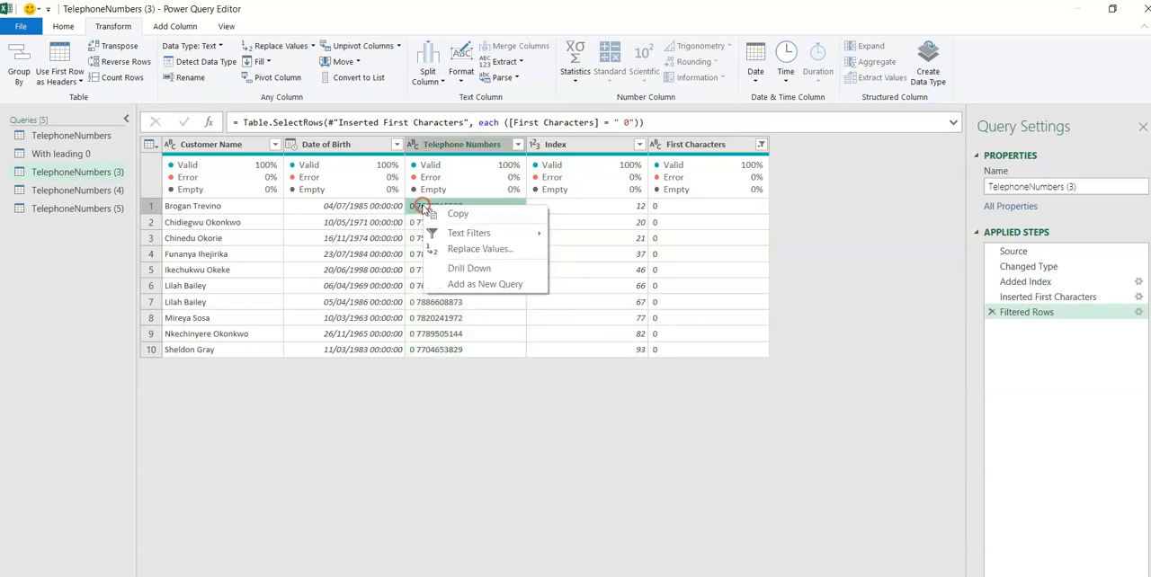
left_click(472, 252)
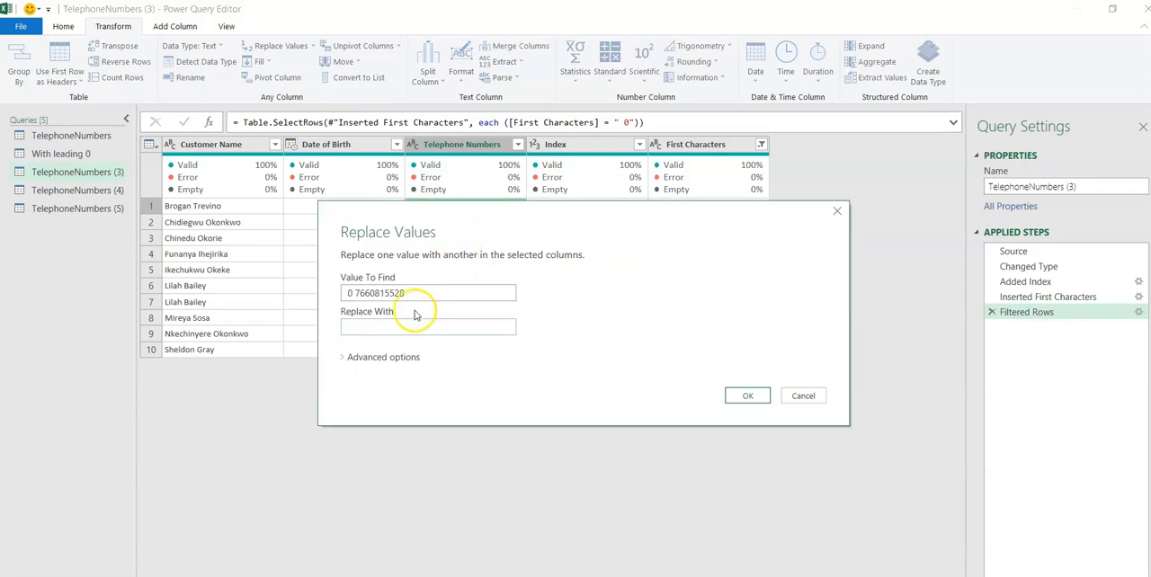
double_click(357, 293)
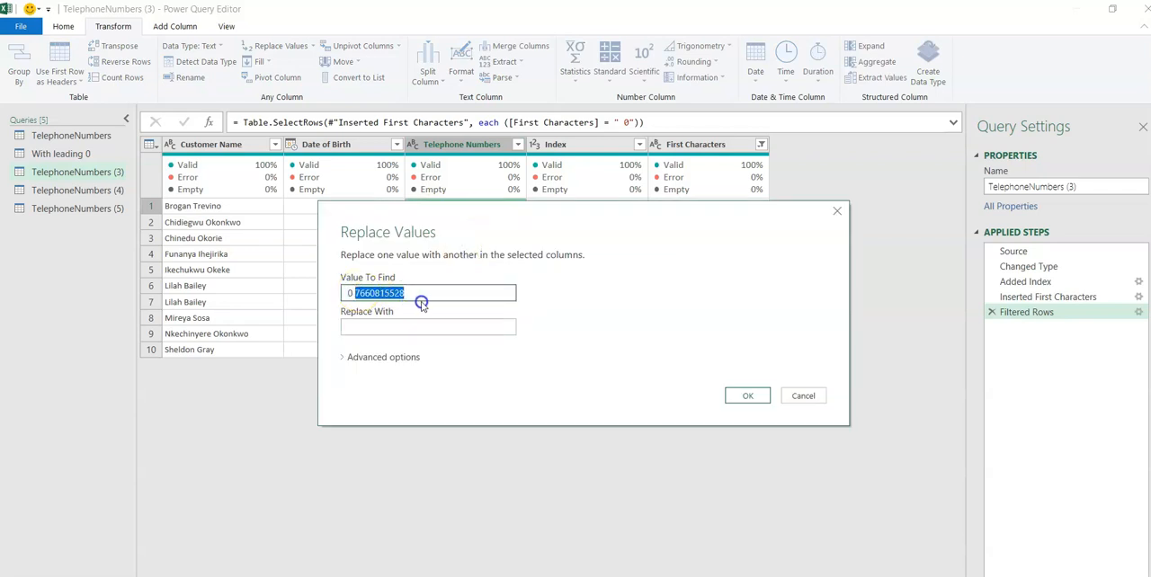
key("BackSpace")
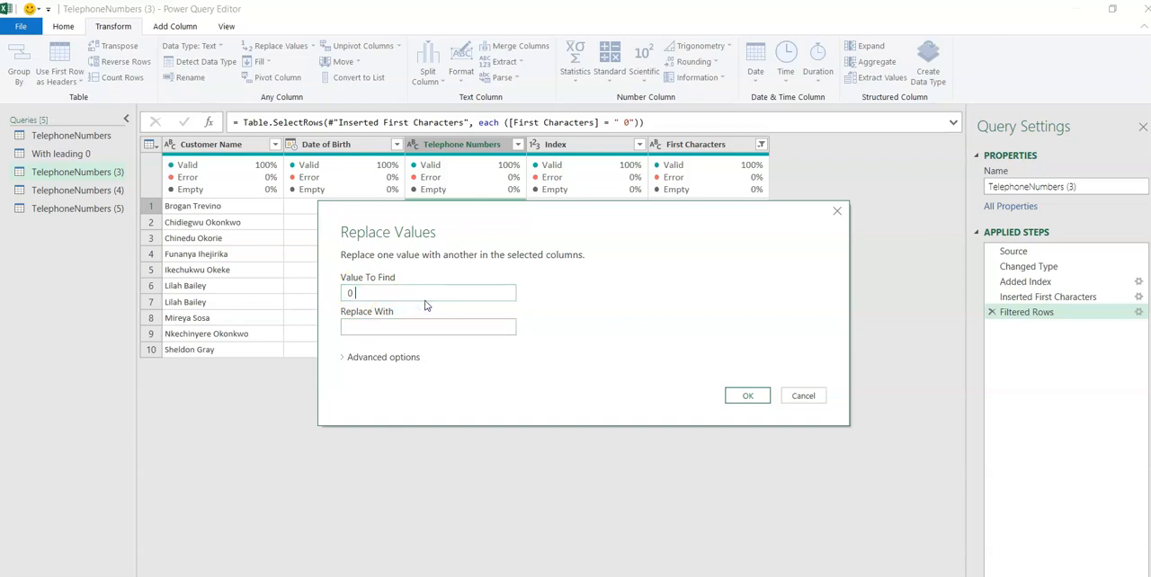
left_click(359, 323)
type("0")
left_click(739, 395)
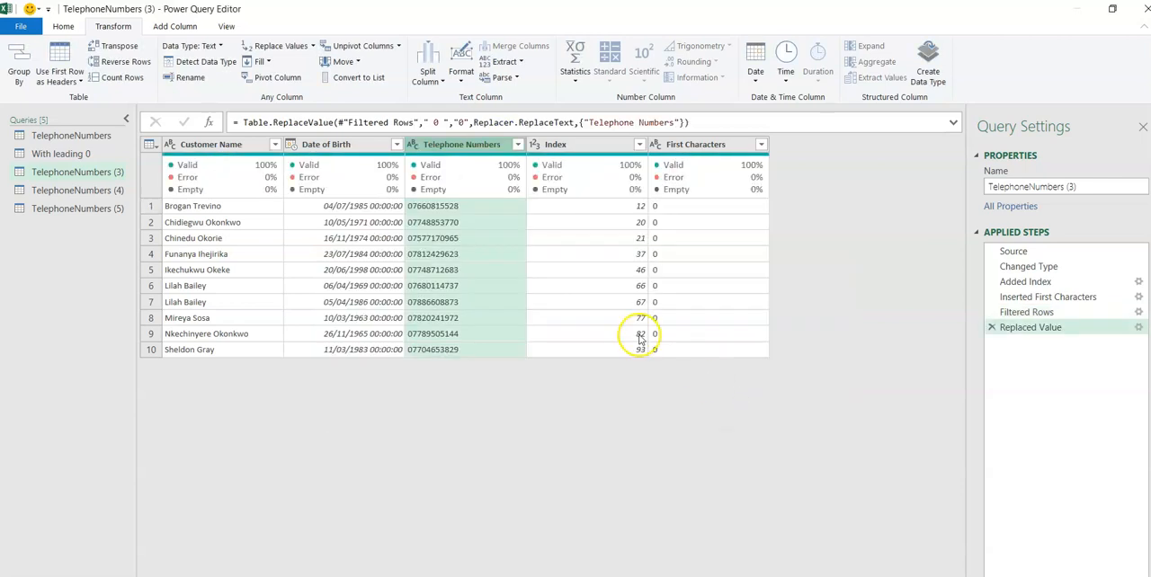
Rename the TelephoneNumbers (3) query as "With space around 0".
left_click(1080, 186)
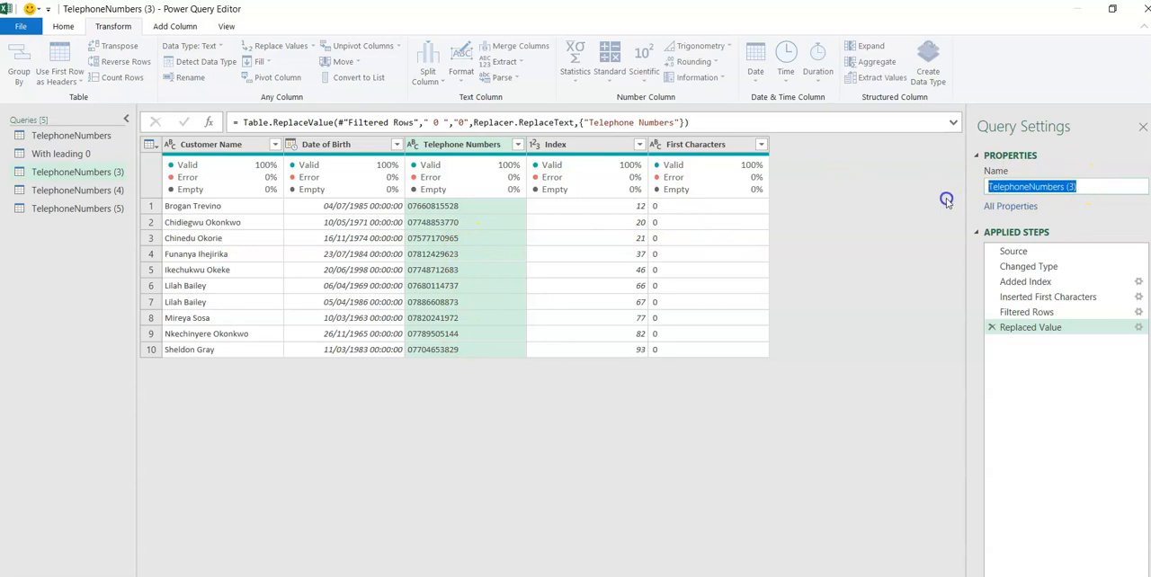
type("Wit")
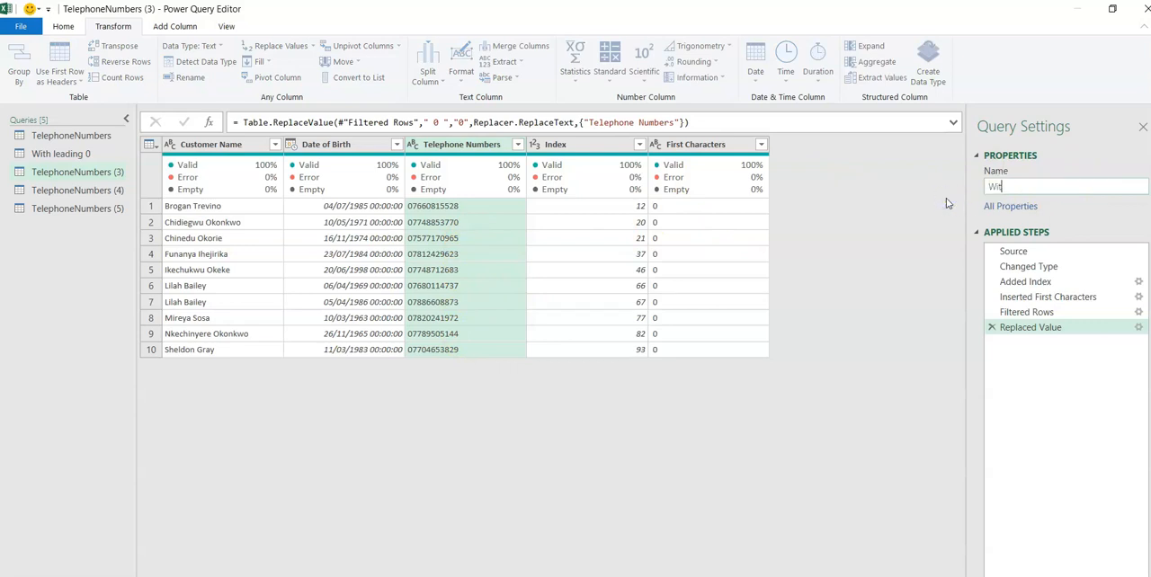
type("h space around 0")
key("Return")
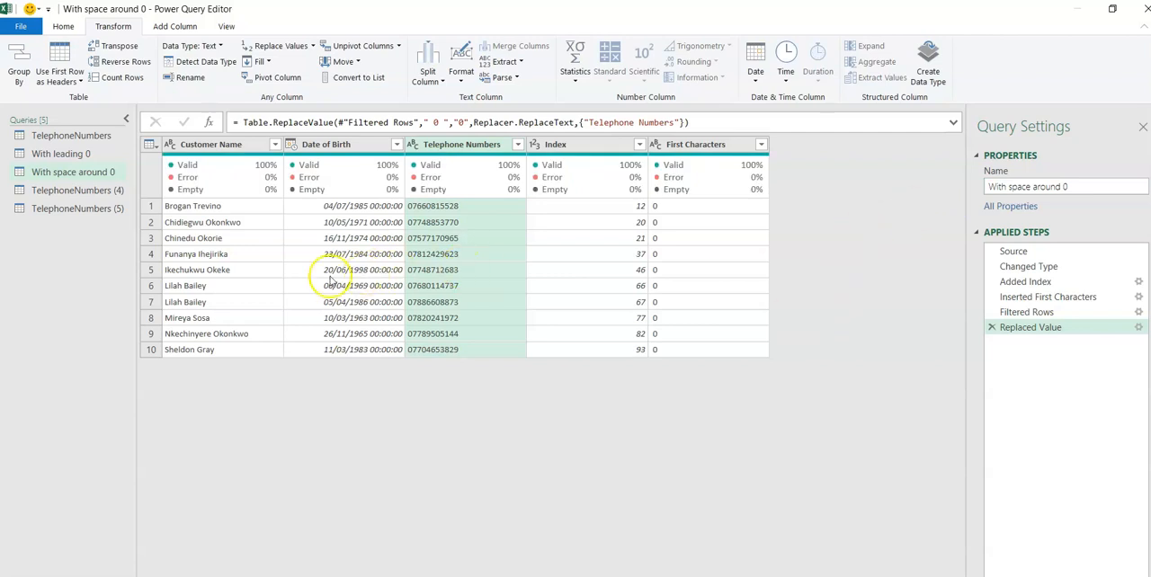
Filter the First Characters column of the TelephoneNumbers (4) query to only the value (+.
left_click(81, 192)
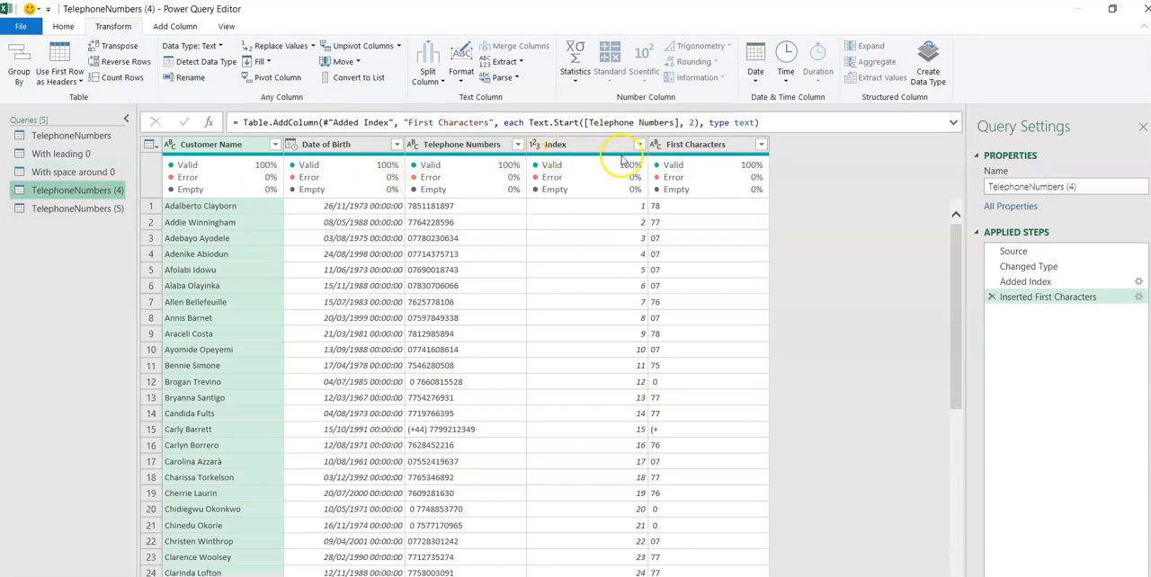
left_click(761, 144)
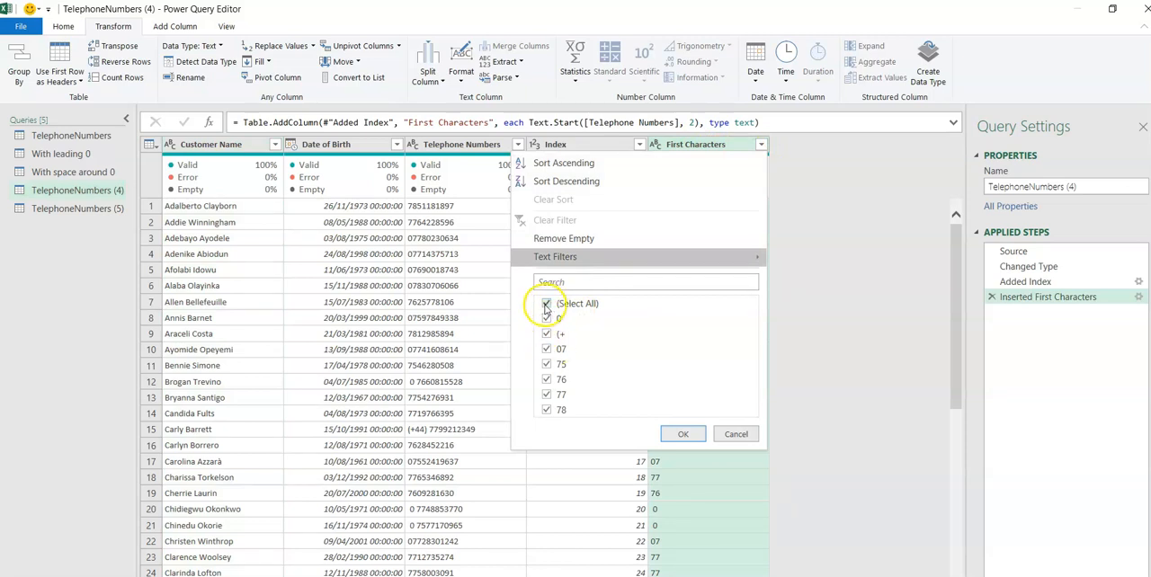
left_click(547, 304)
left_click(547, 335)
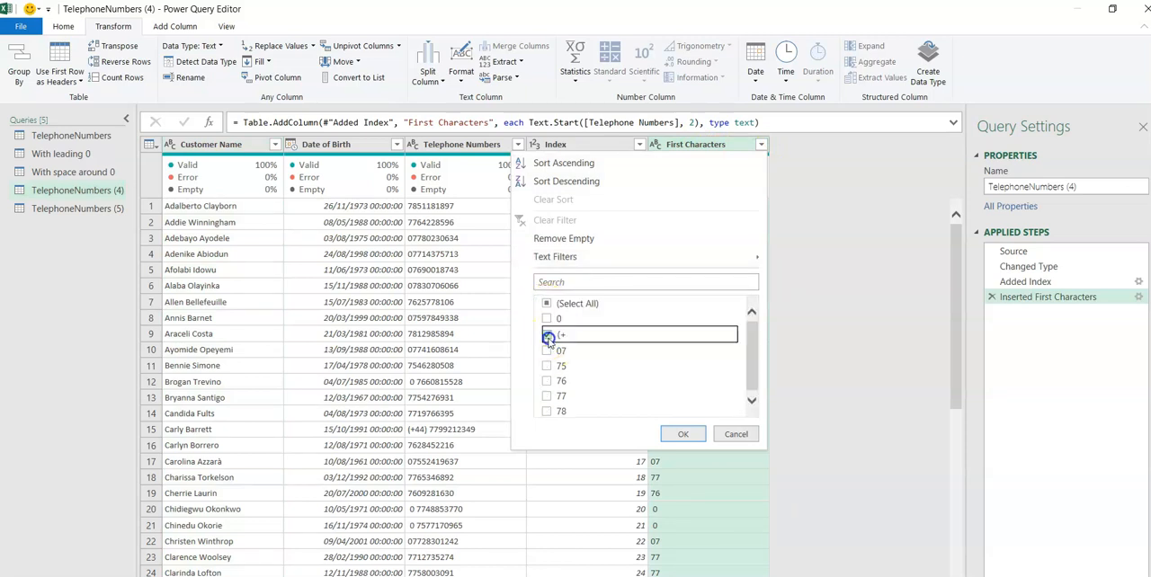
left_click(683, 434)
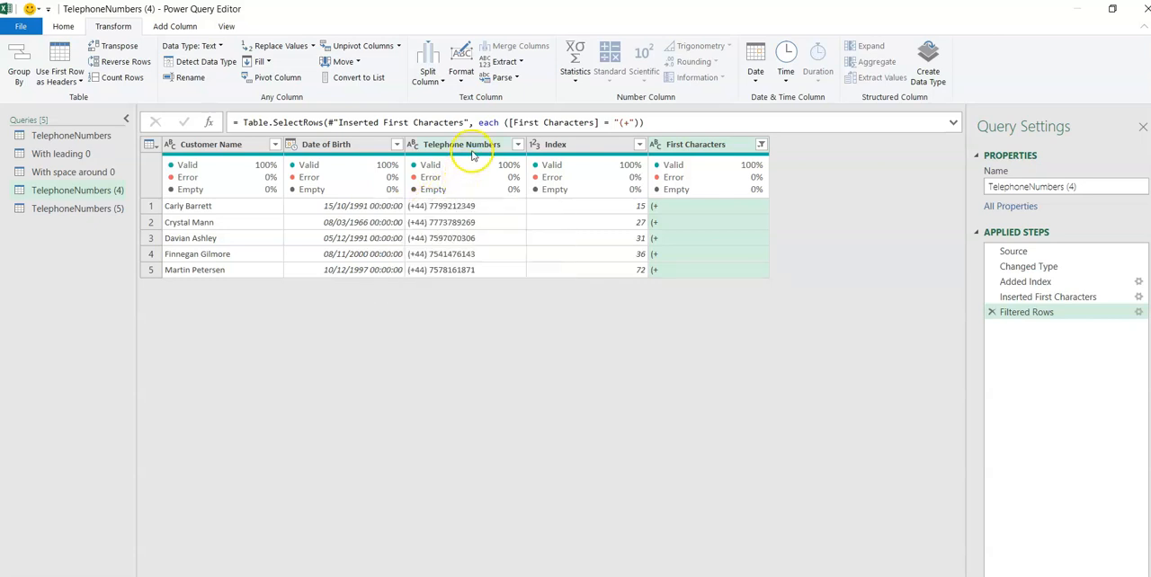
Replace "(+44) ", including its trailing space, with 0 in the Telephone Numbers column of the TelephoneNumbers (4) query.
right_click(426, 207)
left_click(461, 252)
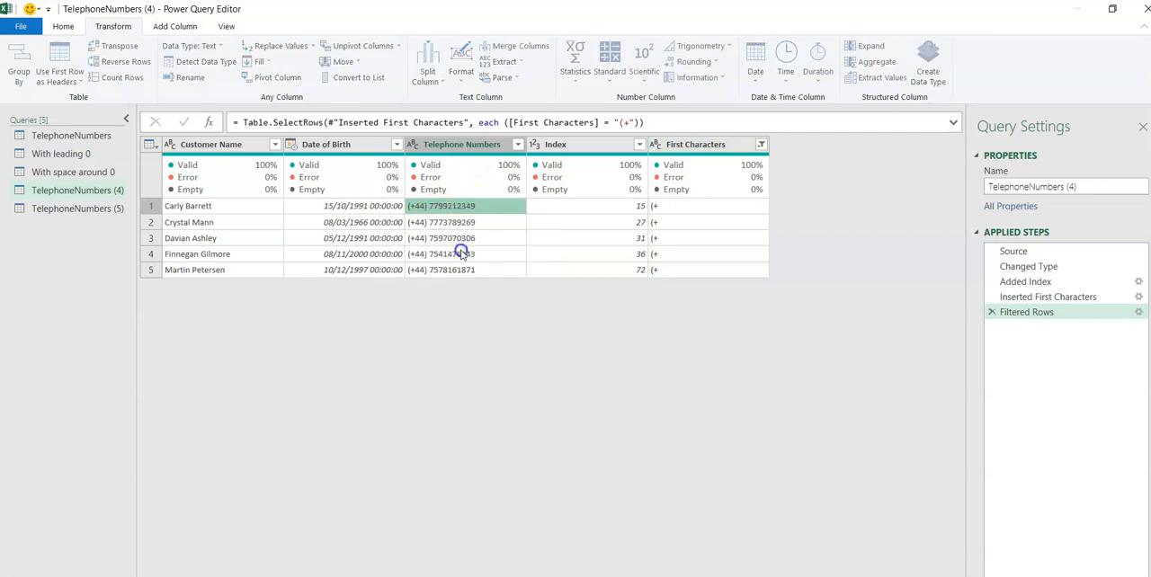
left_click_drag(370, 293, 473, 293)
key("Delete")
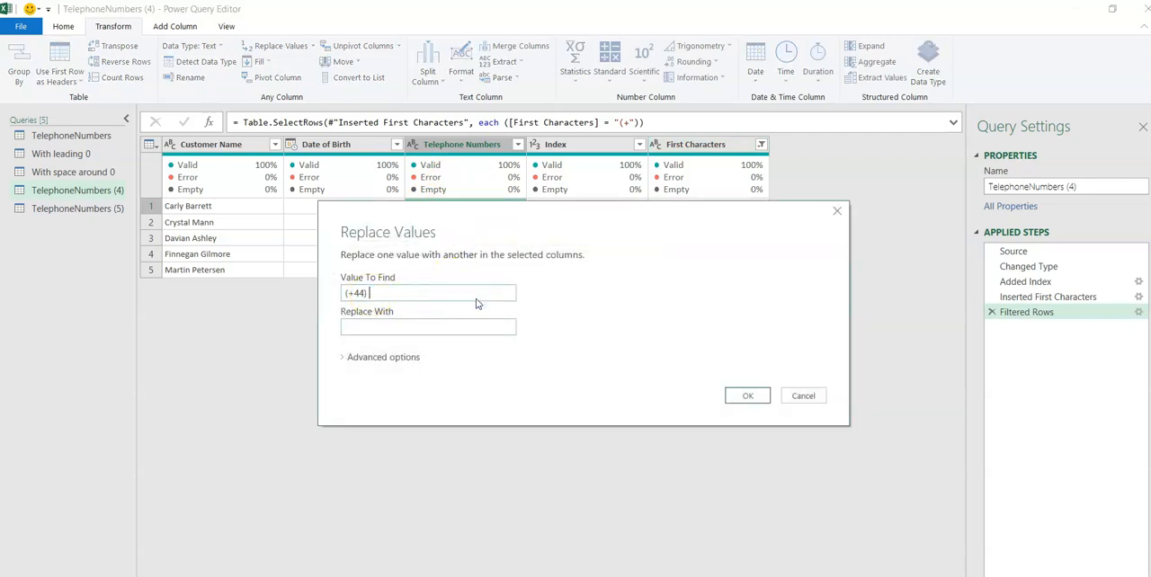
left_click(347, 293)
left_click(361, 327)
type("0")
left_click(747, 396)
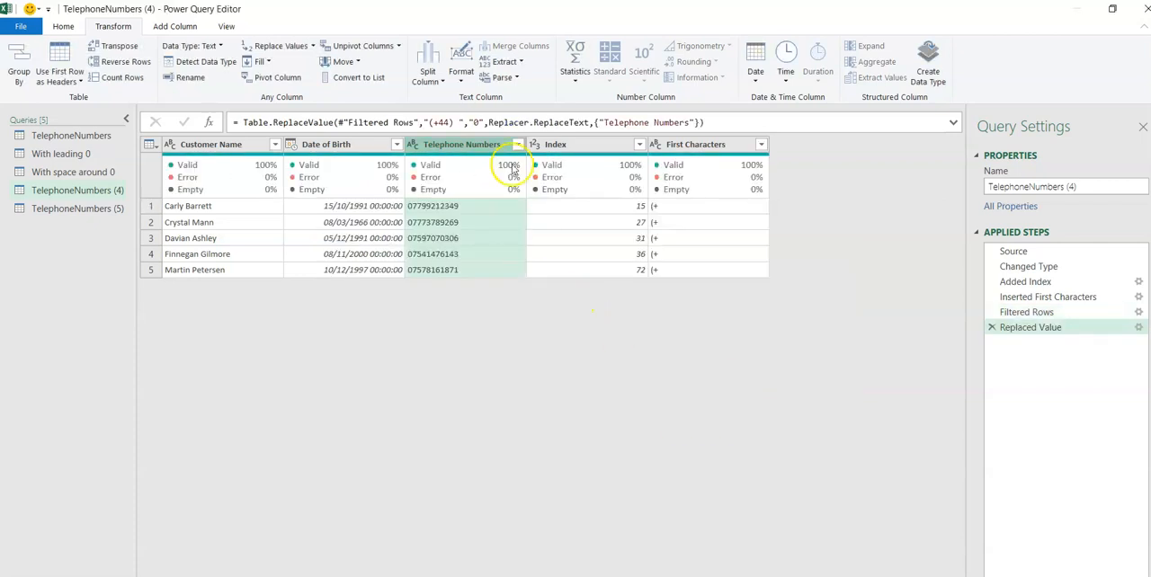
Rename the TelephoneNumbers (4) query as "with country code".
left_click(1093, 184)
type("W")
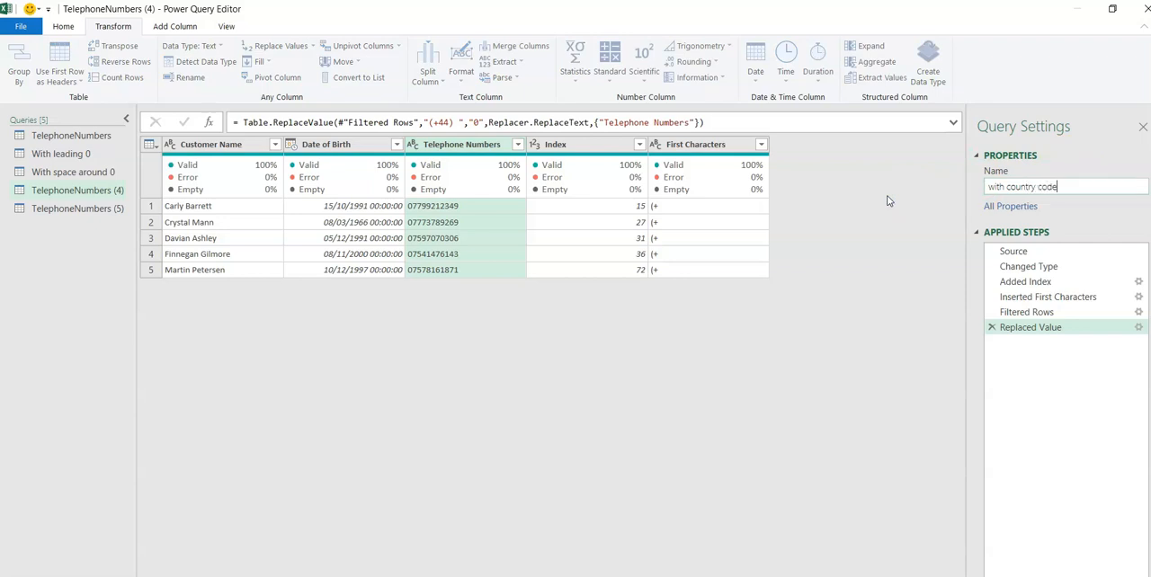
key("Return")
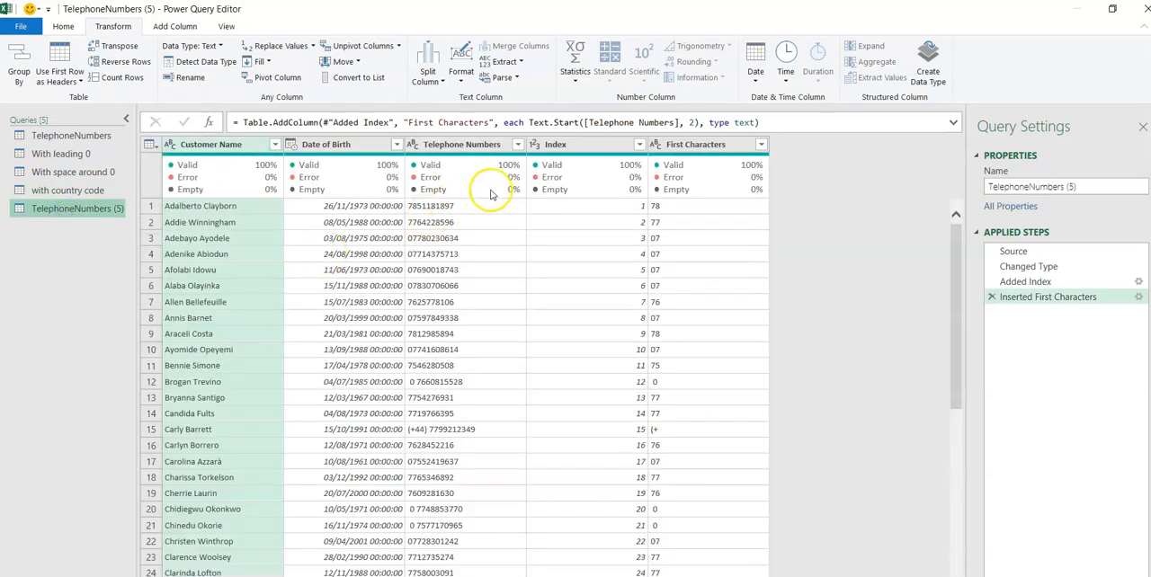
Filter the First Characters column of the TelephoneNumbers (5) query to exclude the space-preceded 0, (+ and 07.
mouse_move(518, 163)
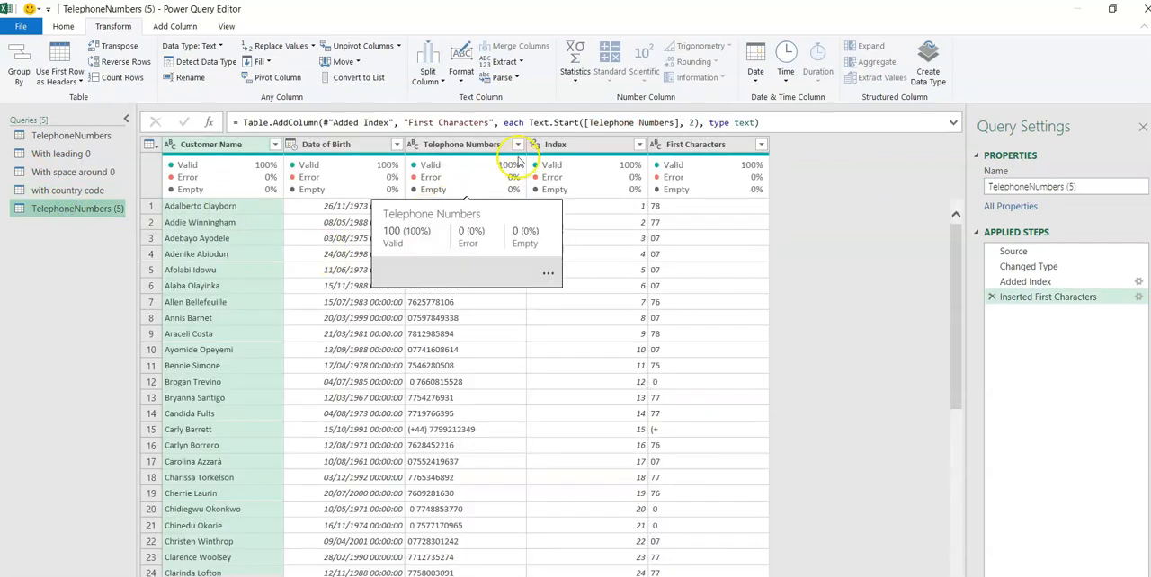
left_click(761, 147)
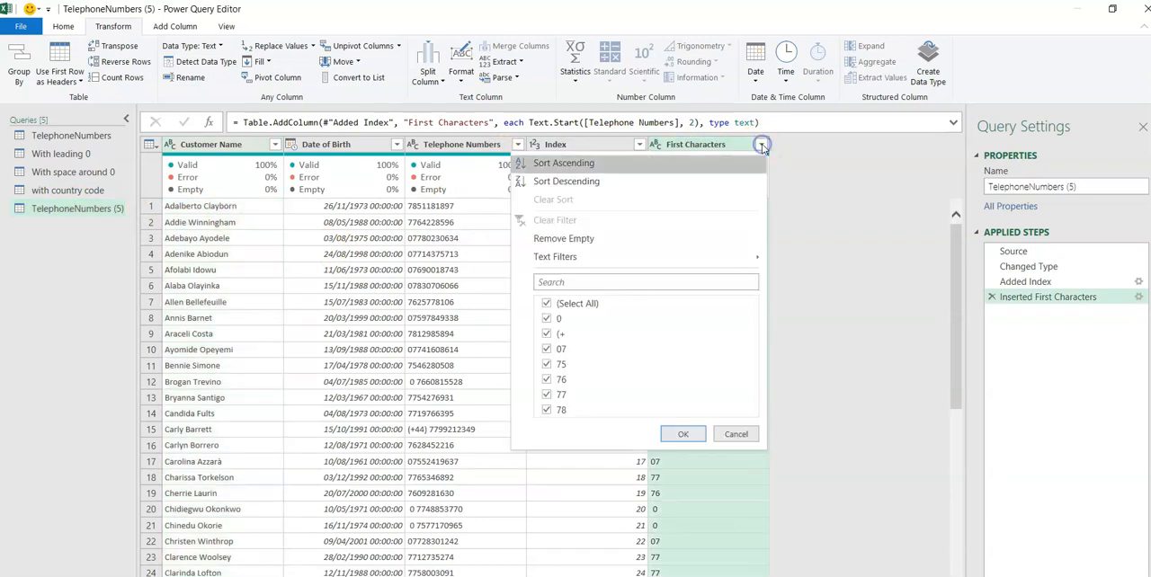
left_click(548, 320)
left_click(546, 336)
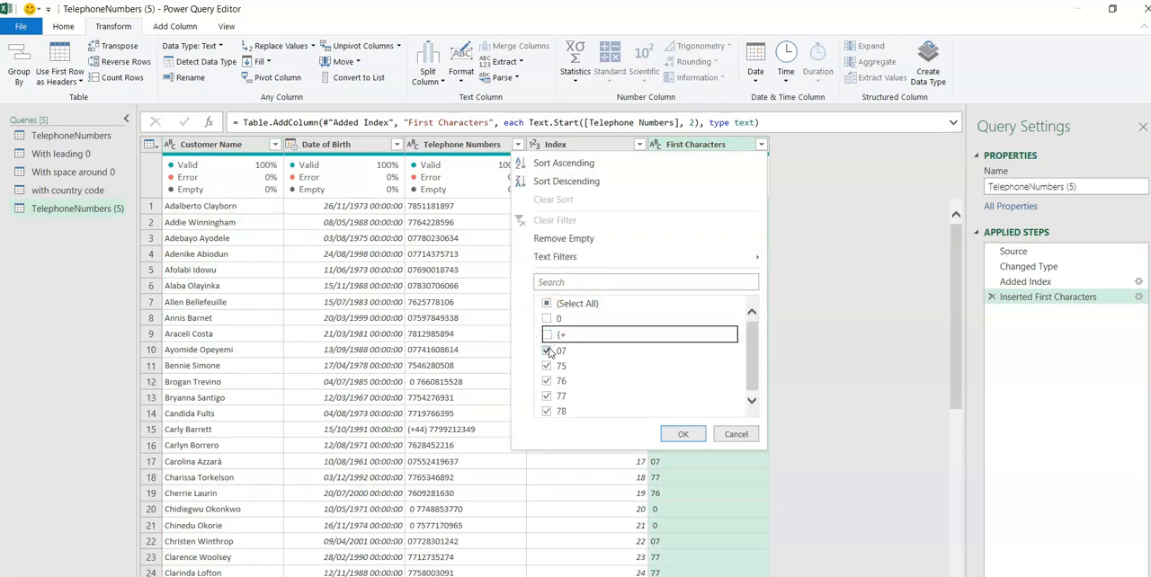
left_click(547, 352)
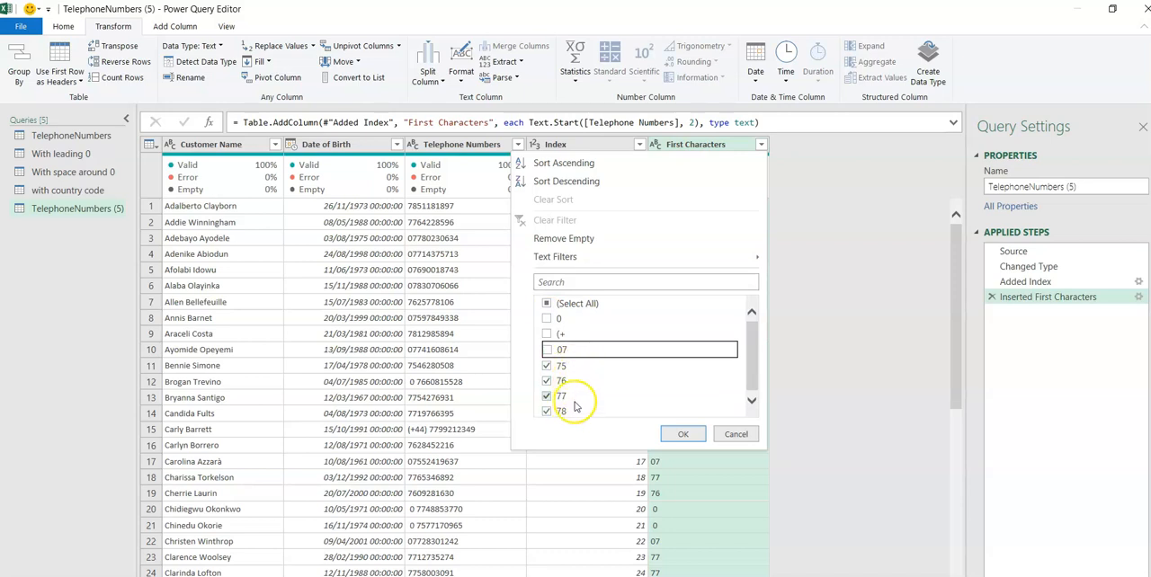
left_click(683, 436)
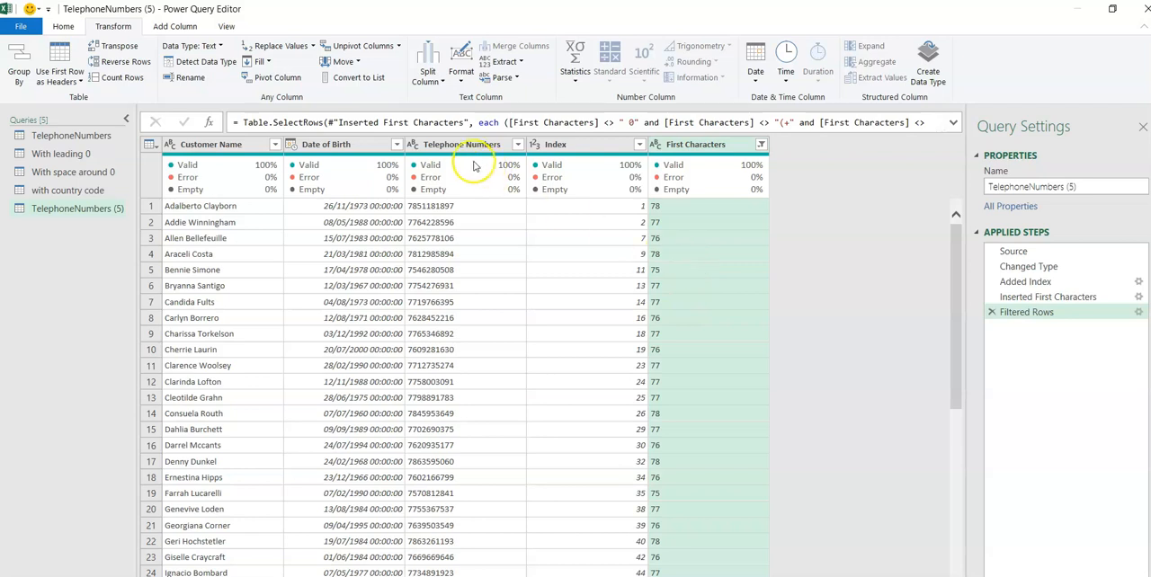
Add the prefix 0 to every value in the Telephone Numbers column of the TelephoneNumbers (5) query.
left_click(454, 144)
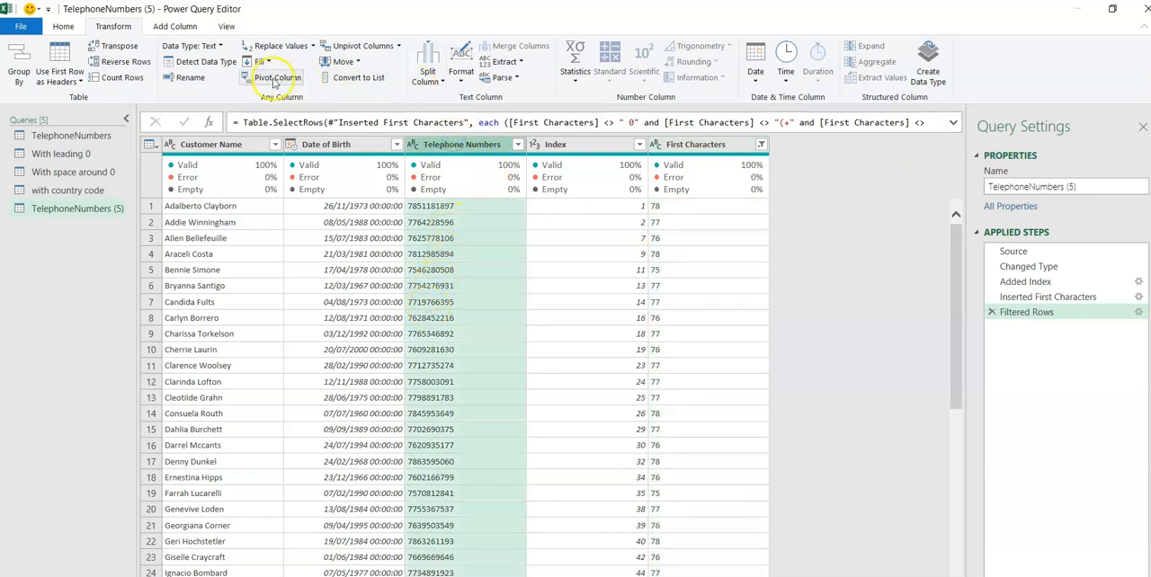
left_click(459, 81)
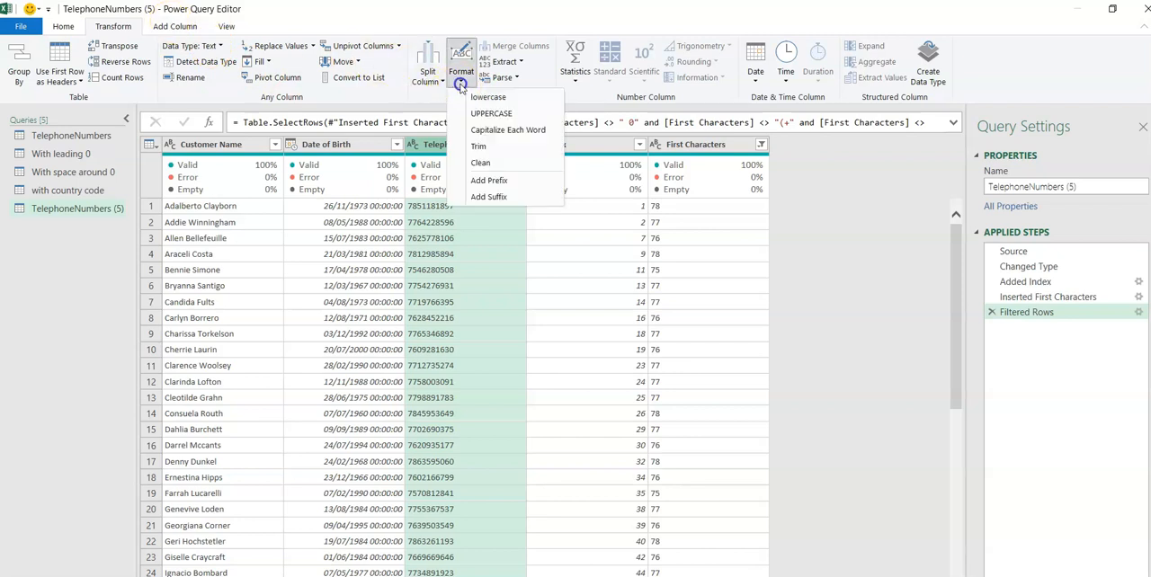
left_click(497, 181)
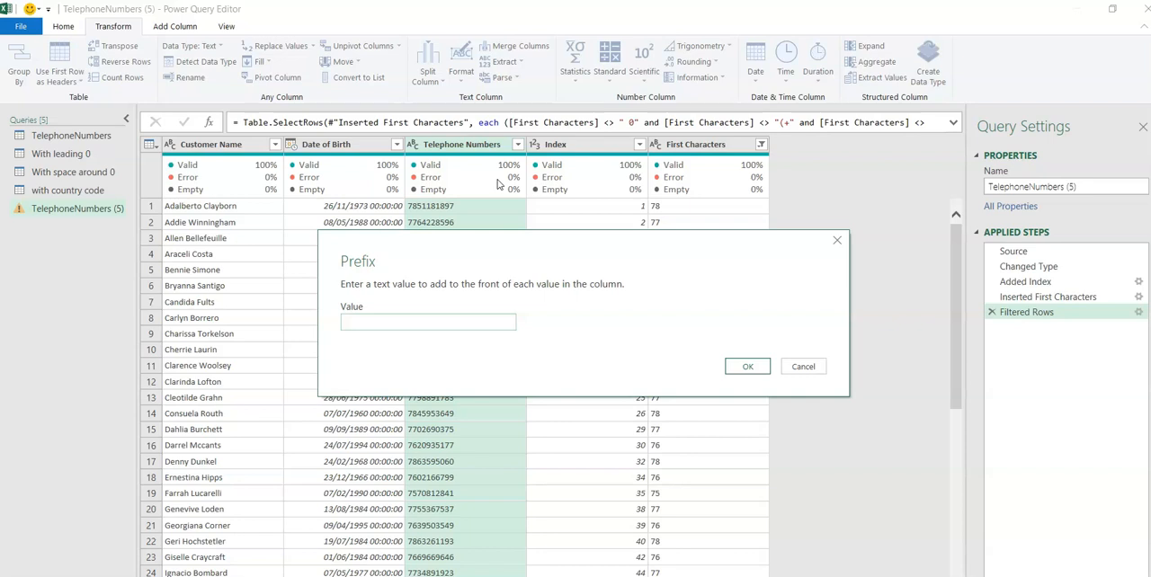
left_click(747, 366)
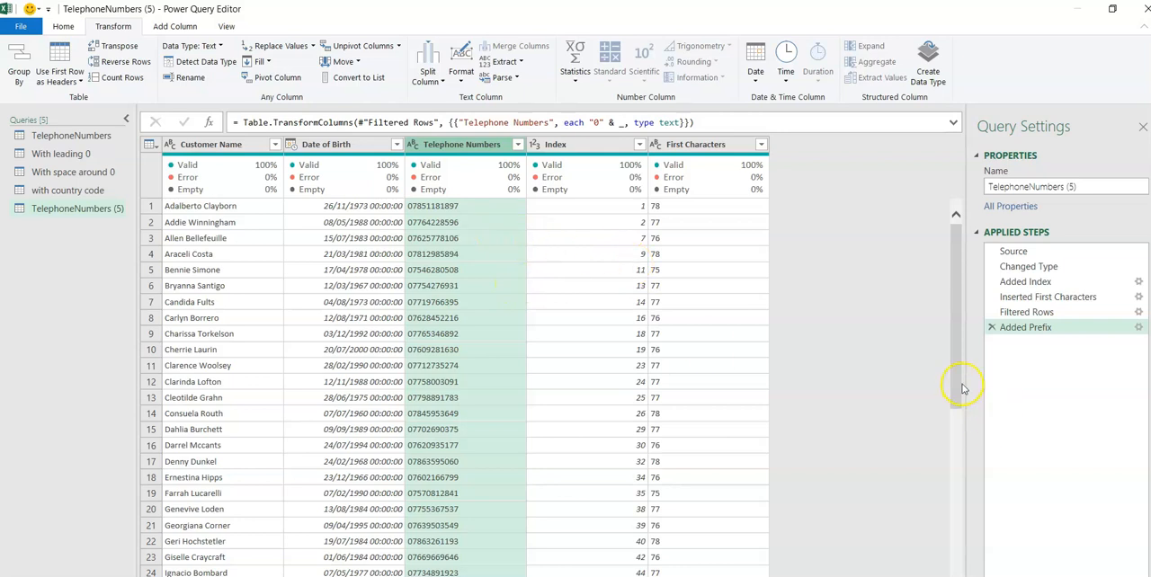
left_click_drag(959, 389, 958, 368)
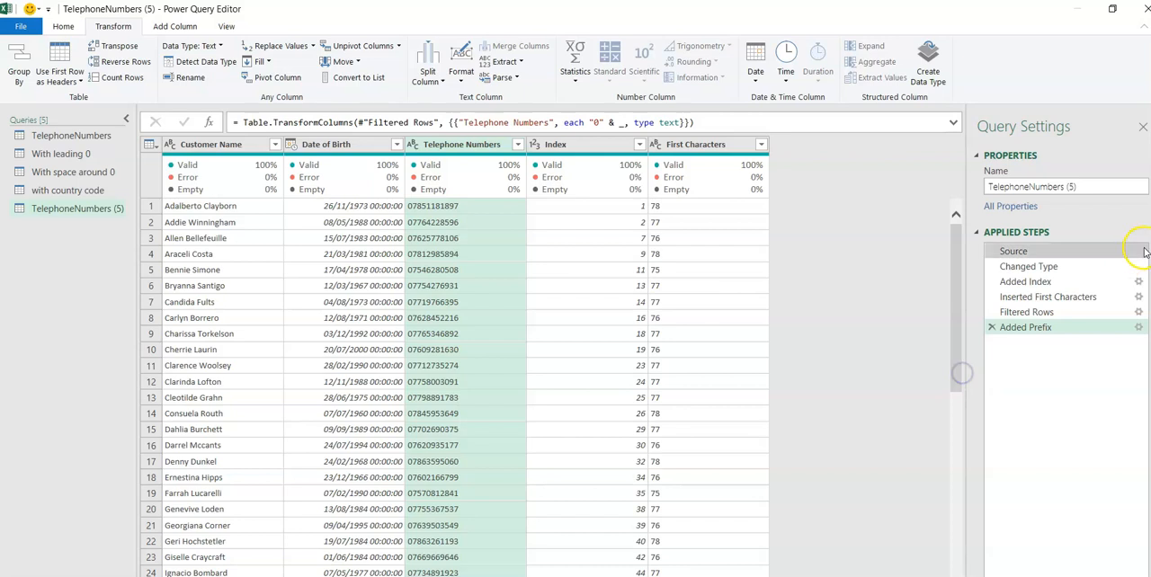
Rename the TelephoneNumbers (5) query as "no leading 0" and open the "with country code" query.
left_click(1088, 190)
left_click_drag(1088, 189, 957, 180)
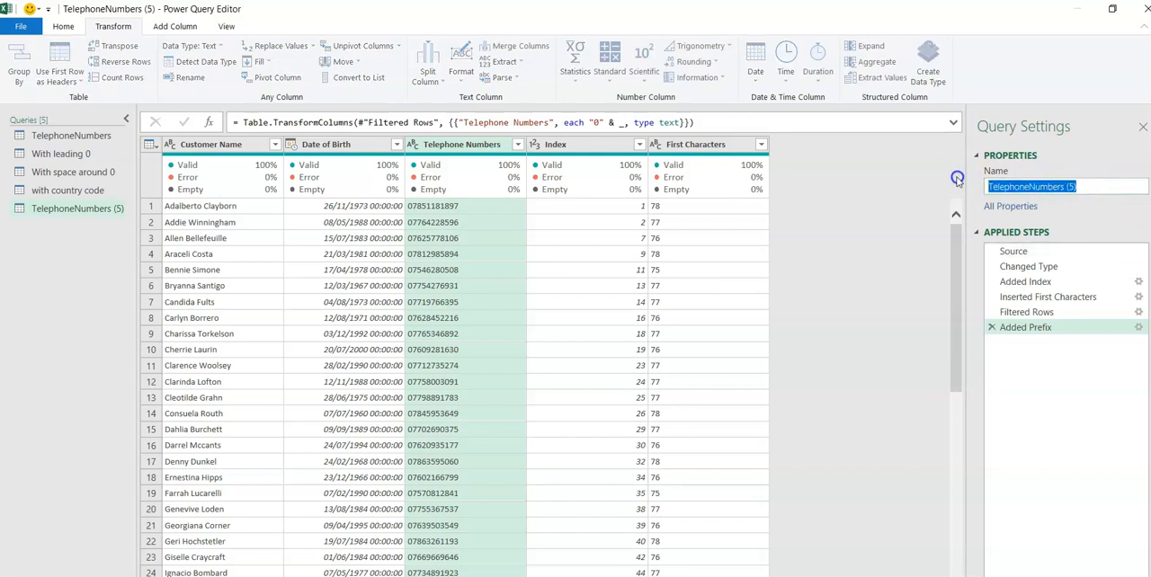
type("no leading 0")
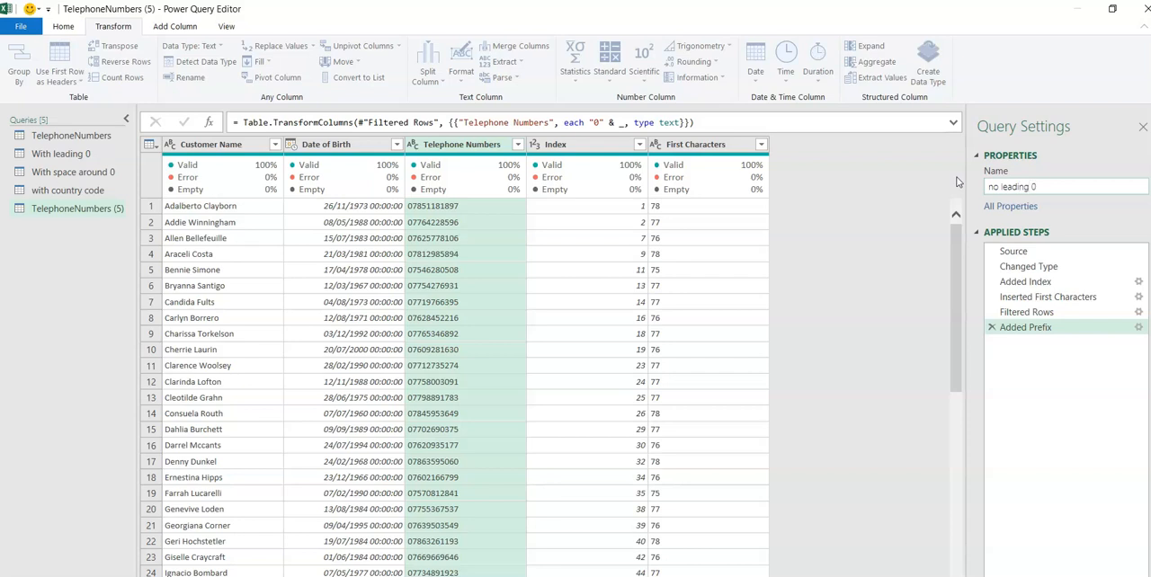
key("Return")
left_click(87, 189)
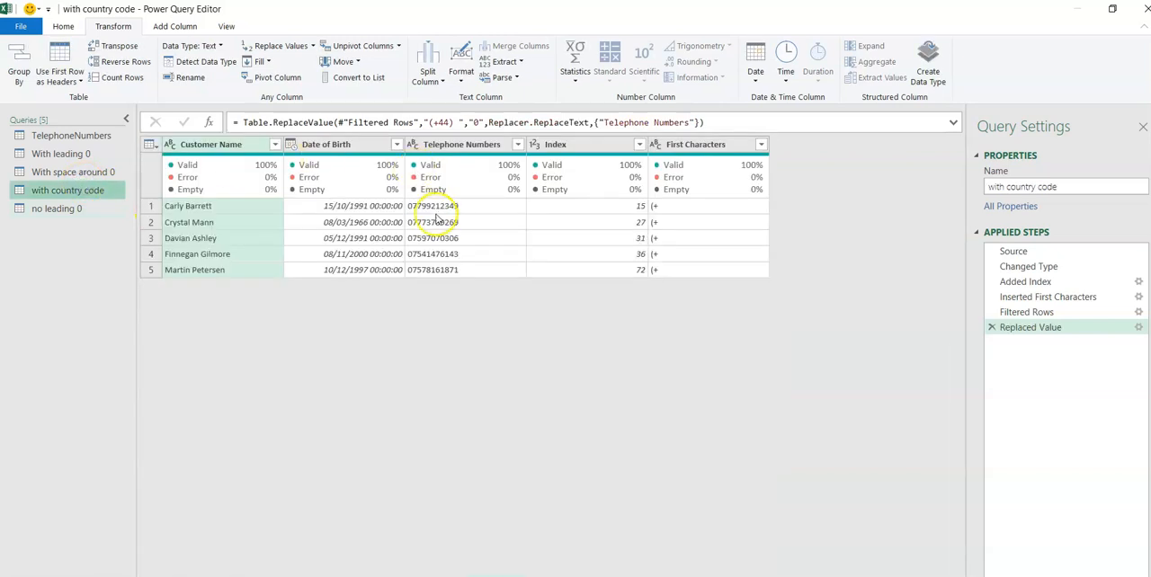
Review the Telephone Numbers column in the "With space around 0" and "With leading 0" queries.
left_click(81, 172)
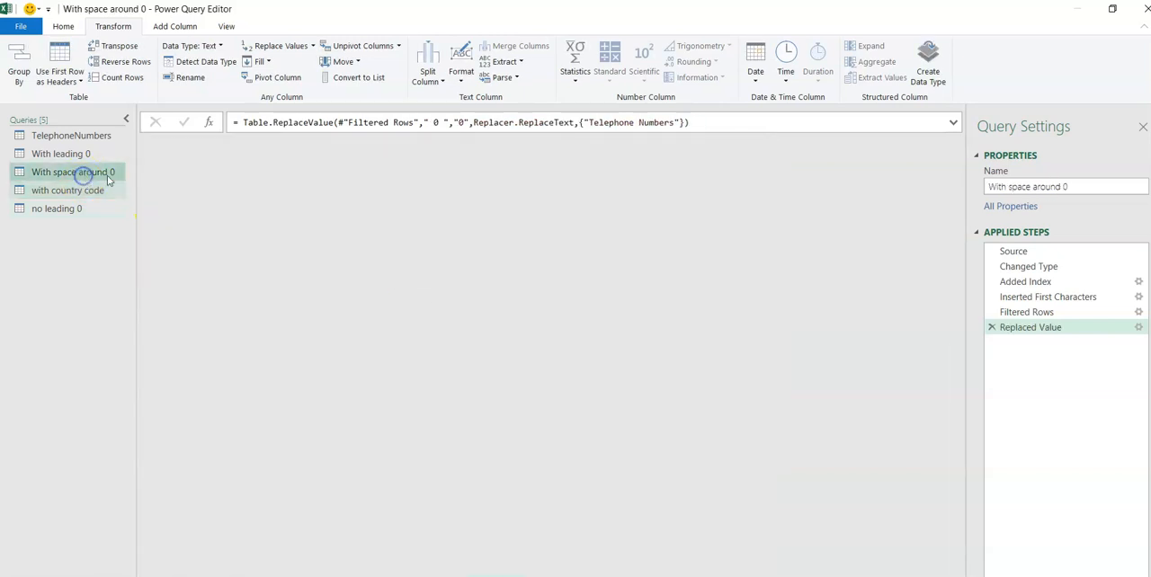
left_click(55, 153)
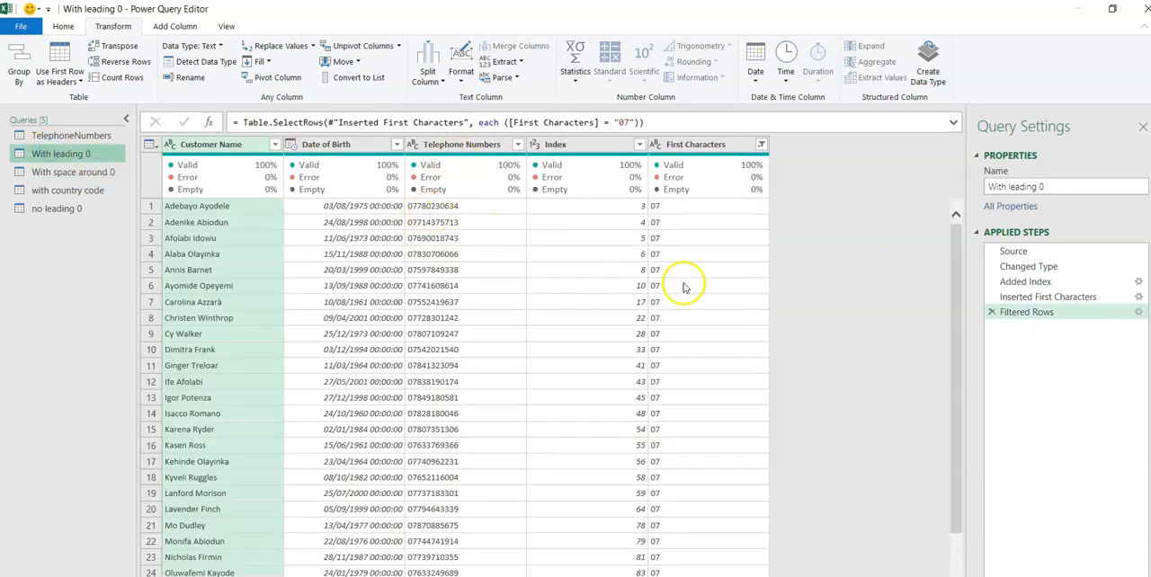
left_click_drag(958, 351, 937, 242)
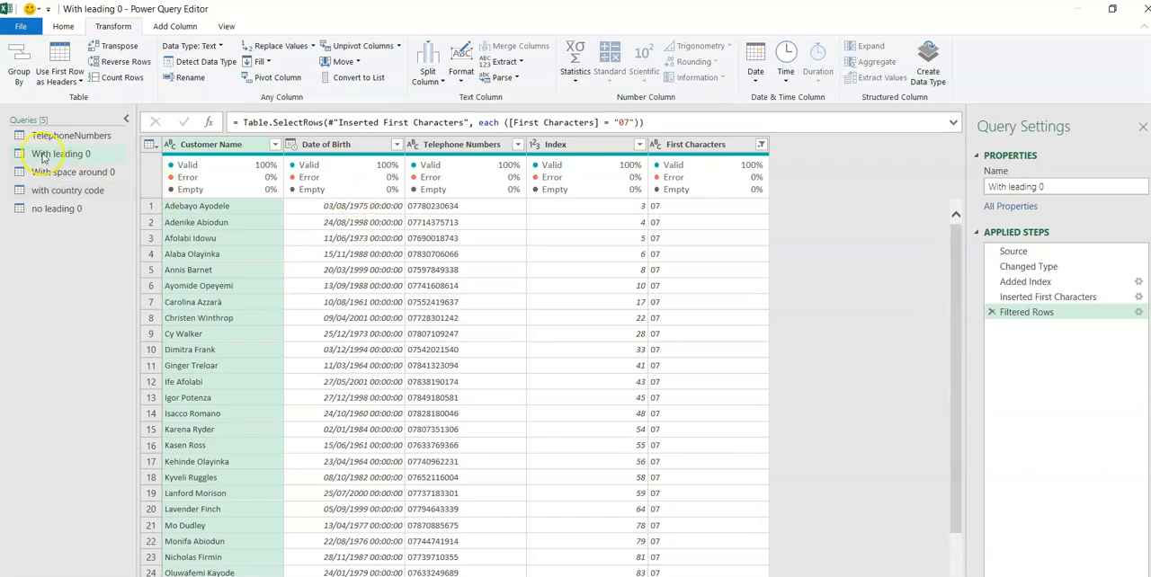
Append the "With leading 0", "With space around 0", "with country code" and "no leading 0" queries into a new query.
left_click(63, 26)
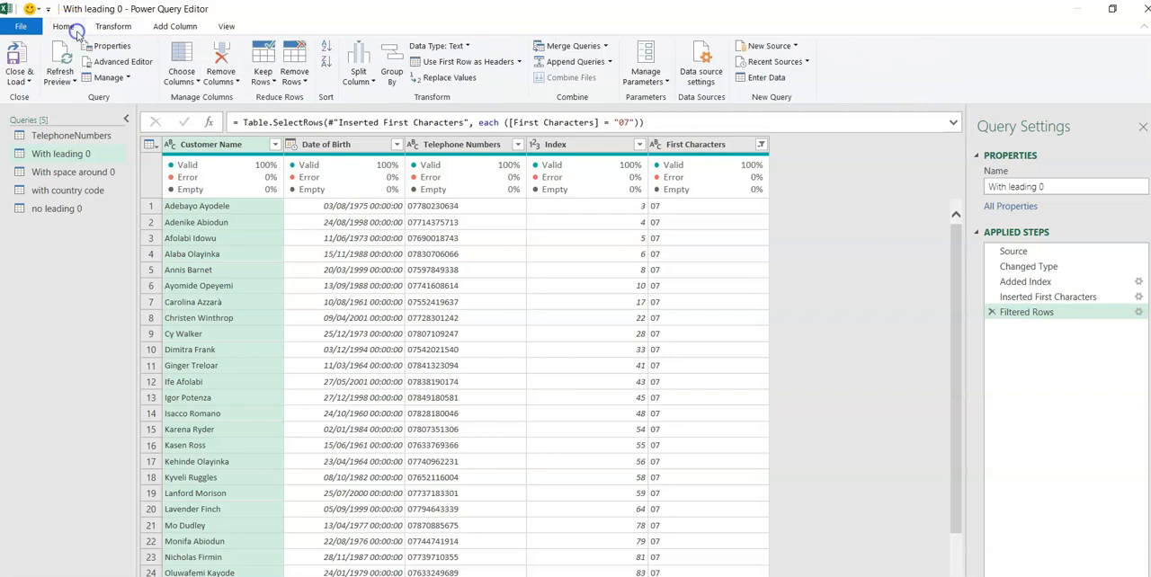
left_click(608, 62)
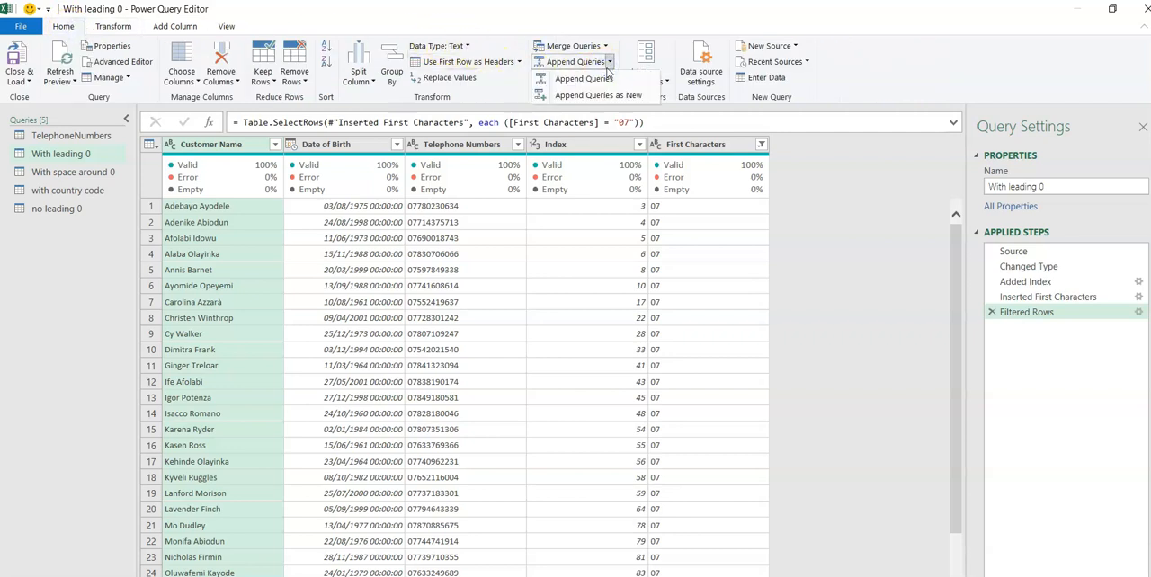
left_click(584, 94)
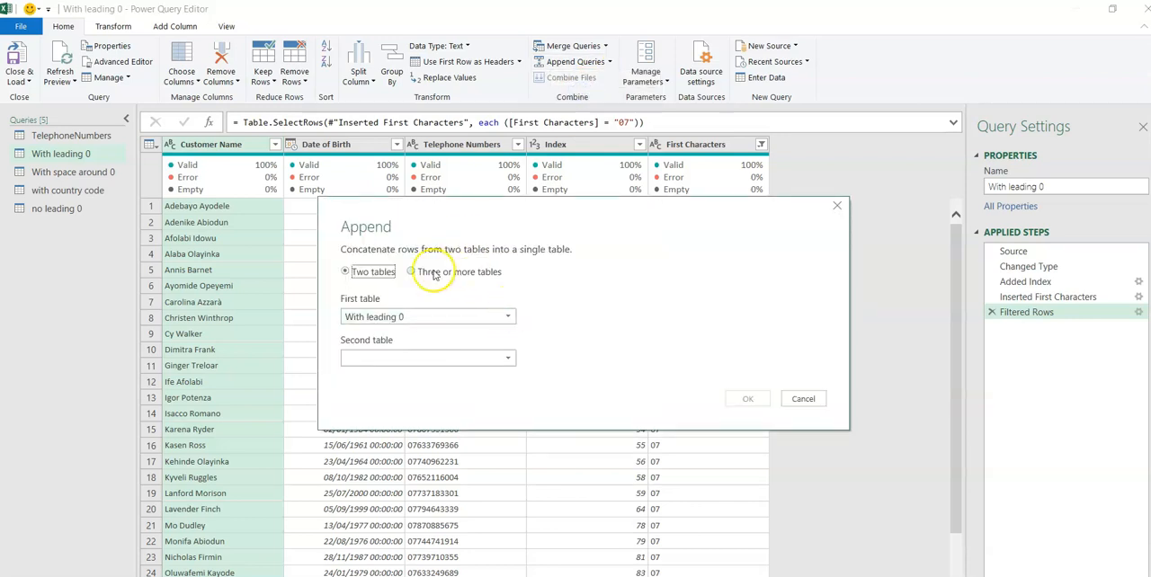
left_click(413, 272)
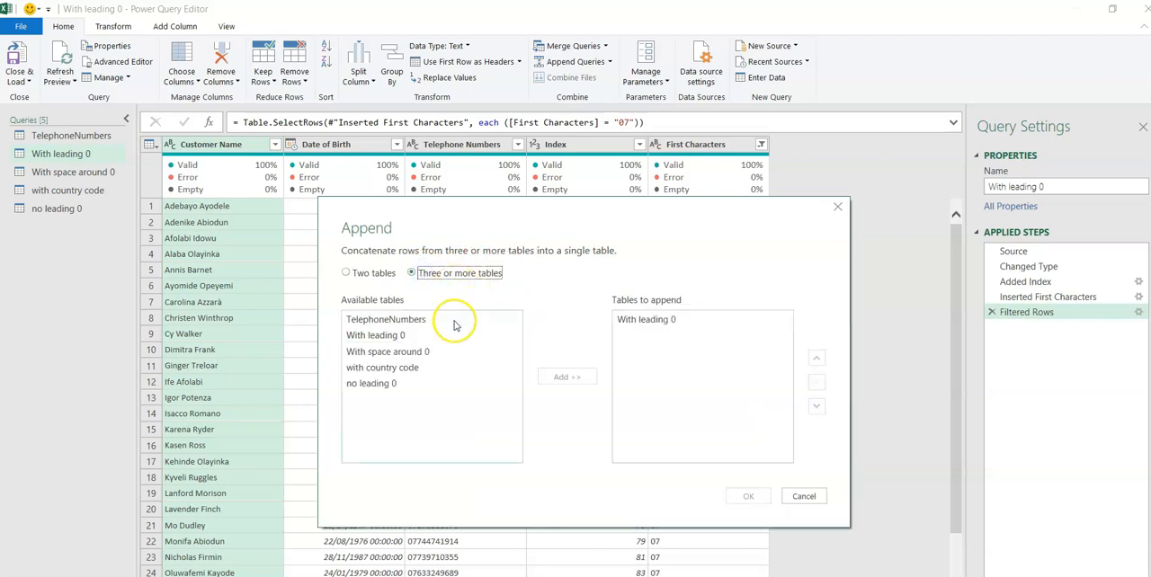
left_click(396, 338)
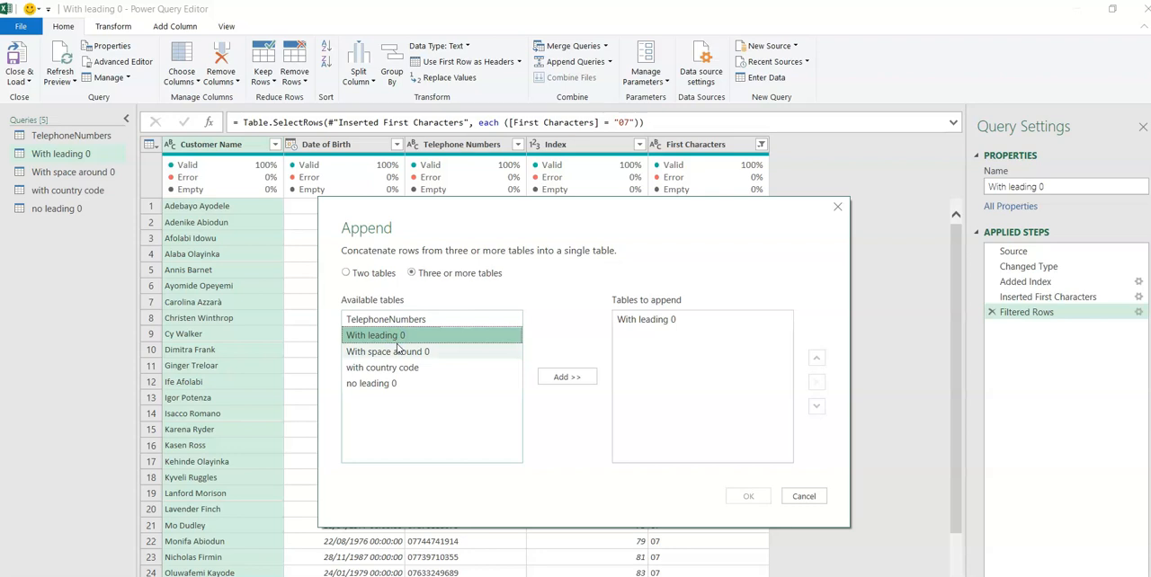
left_click(400, 353, "ctrl")
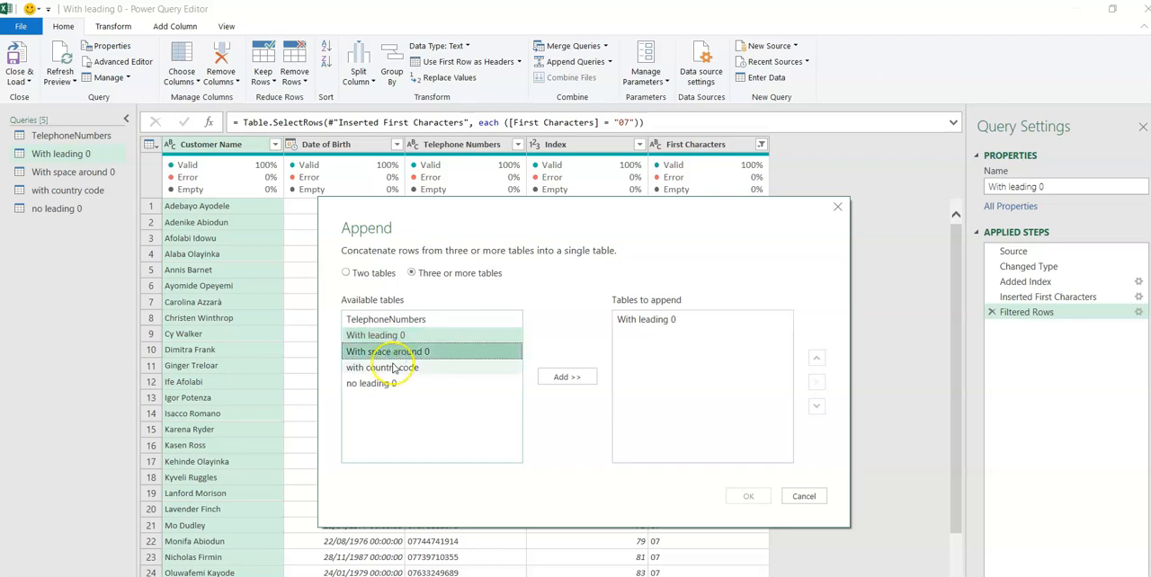
left_click(385, 368, "ctrl")
left_click(384, 384, "ctrl")
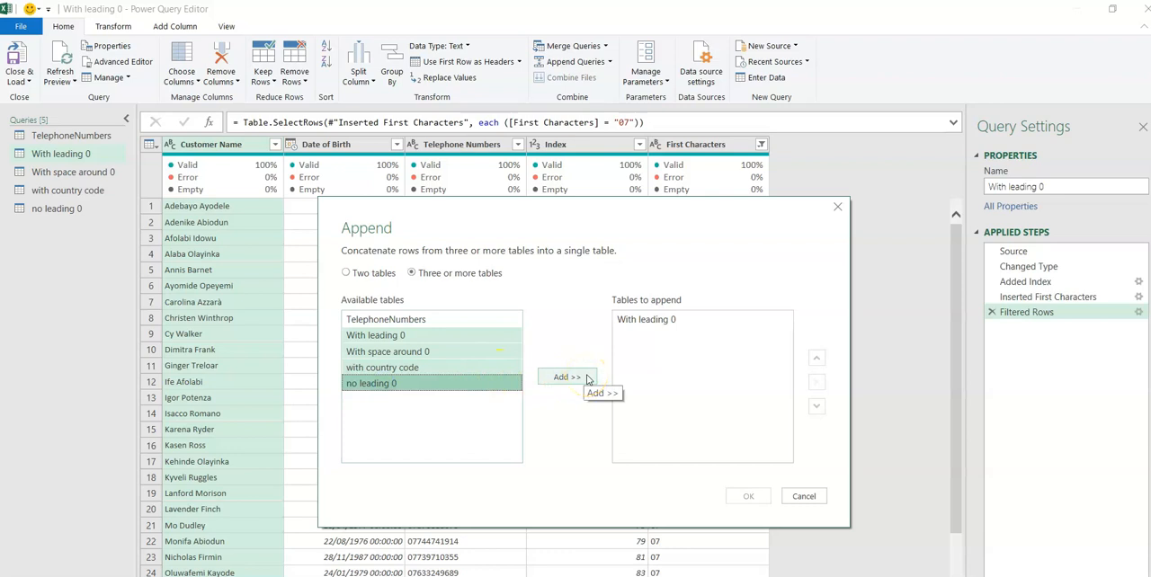
left_click(373, 339, "ctrl")
left_click(373, 339, "ctrl")
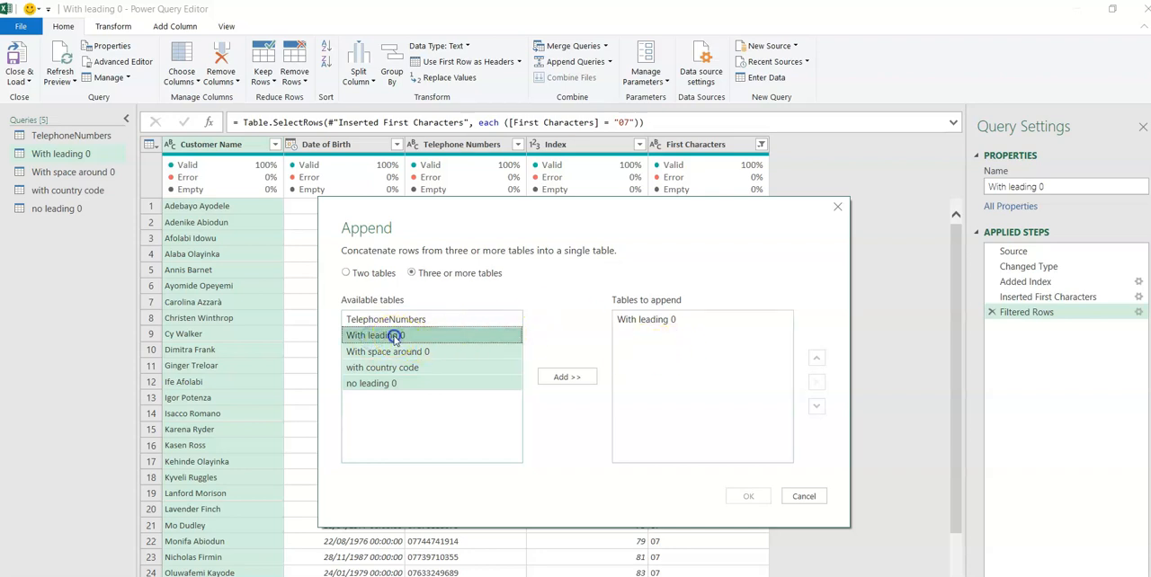
left_click(567, 381)
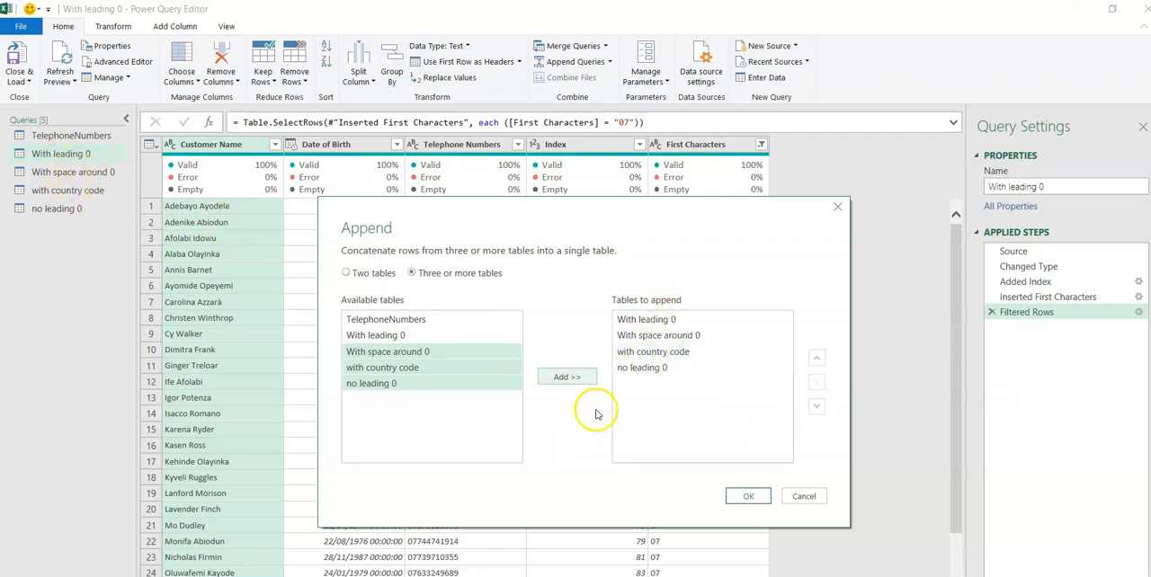
left_click(754, 496)
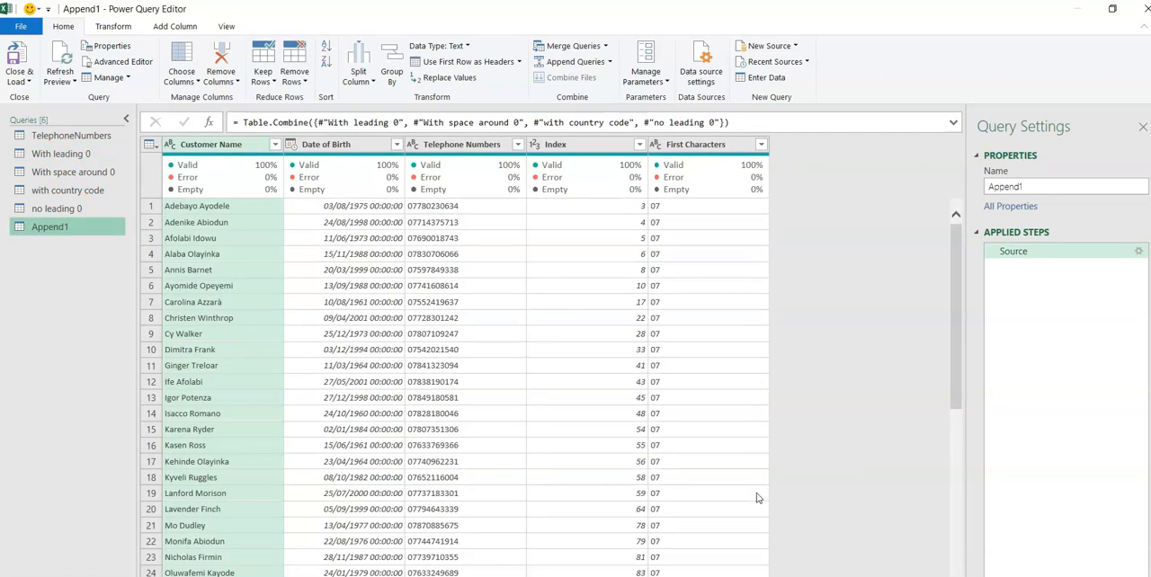
Rename the appended query as "Corrected Table".
double_click(1028, 185)
type("Final")
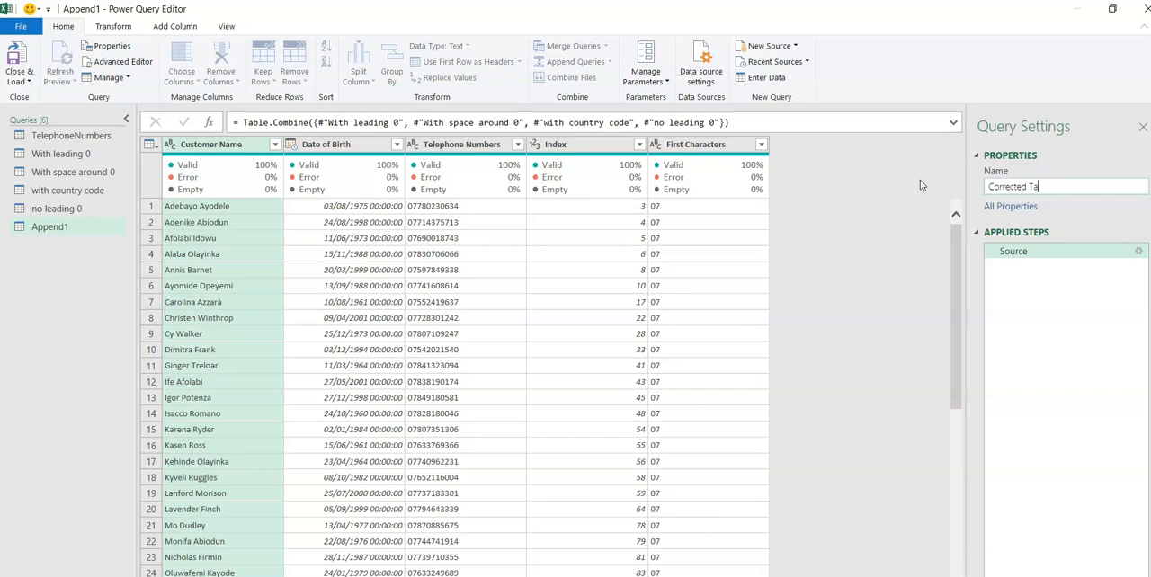
key("Return")
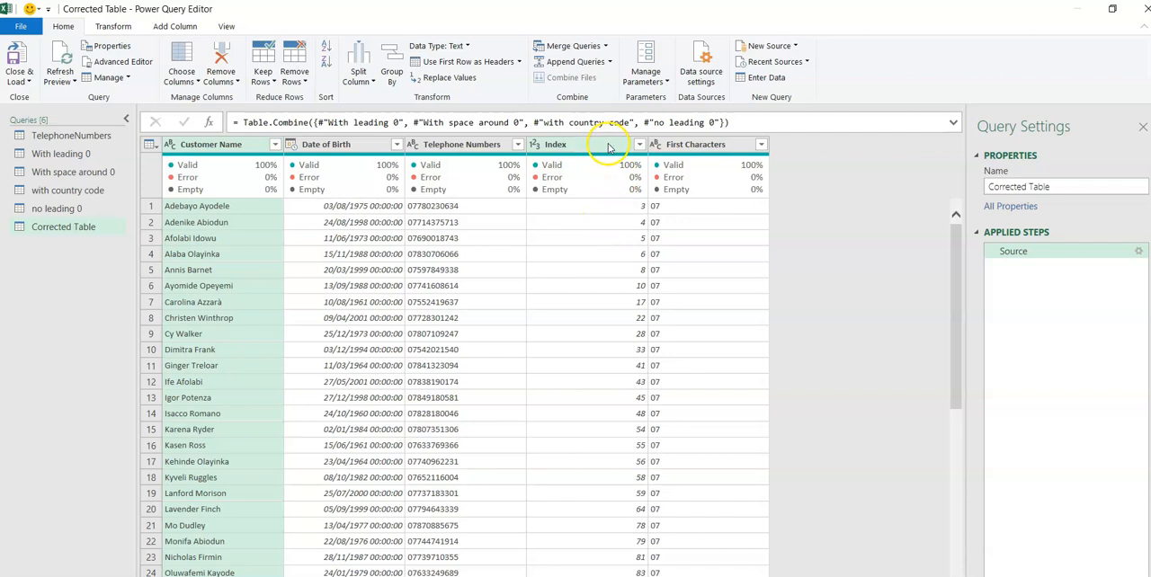
Sort the Corrected Table query by Index in ascending order and compare its row order with the TelephoneNumbers query.
left_click(639, 145)
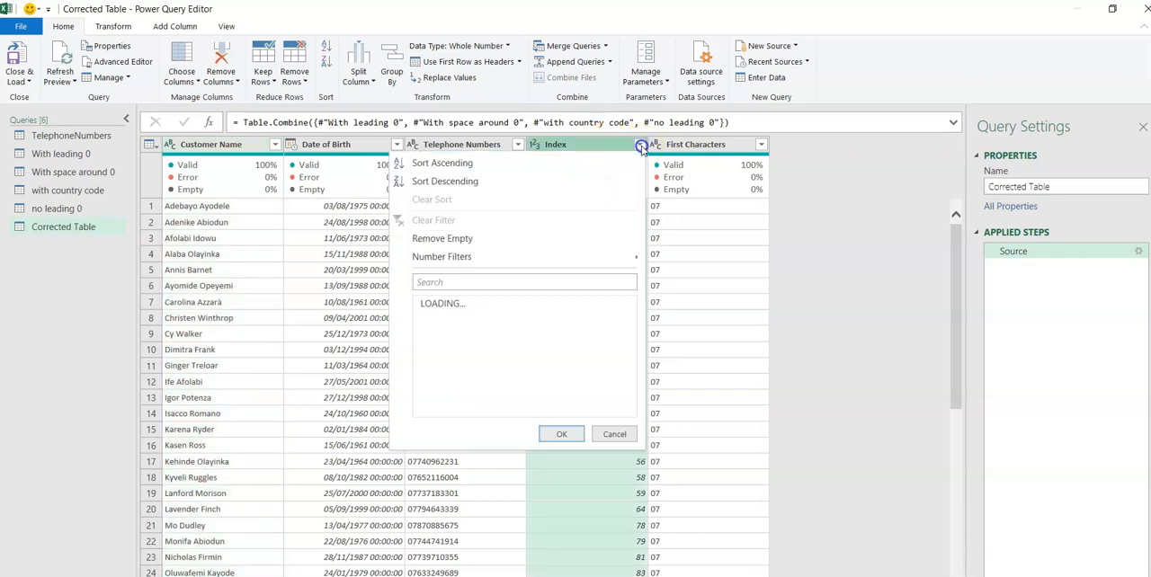
left_click(450, 165)
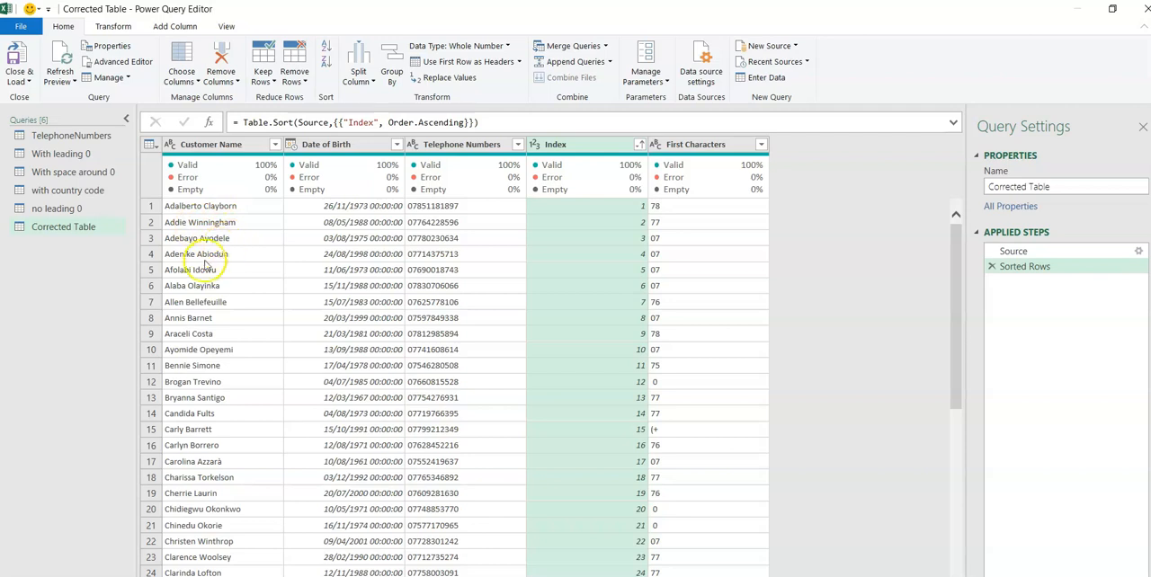
left_click(95, 137)
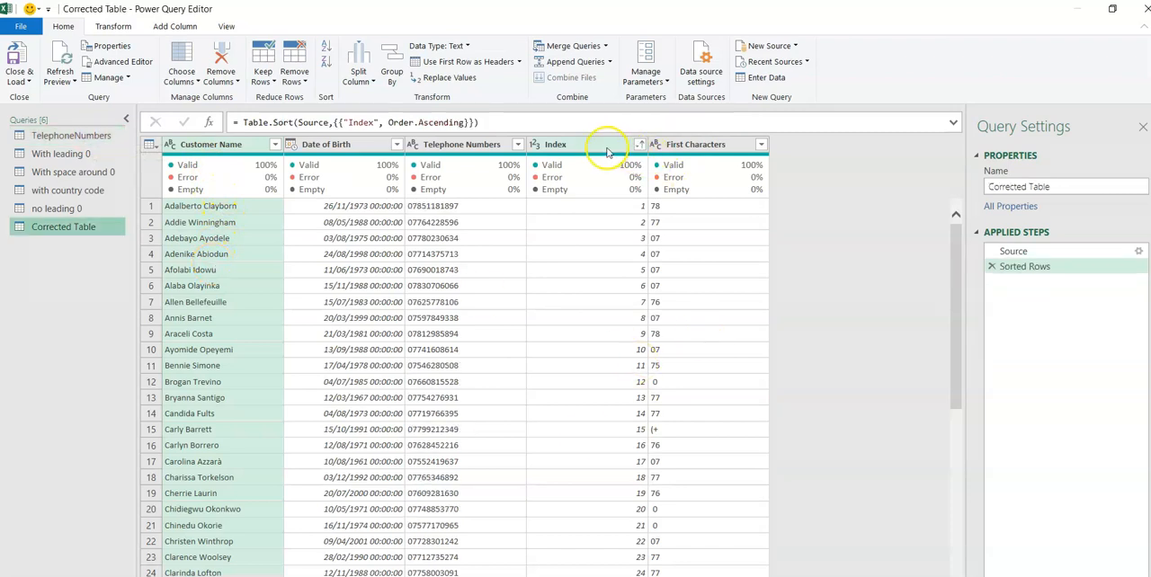
Remove the Index and First Characters columns from the Corrected Table query.
left_click(604, 145)
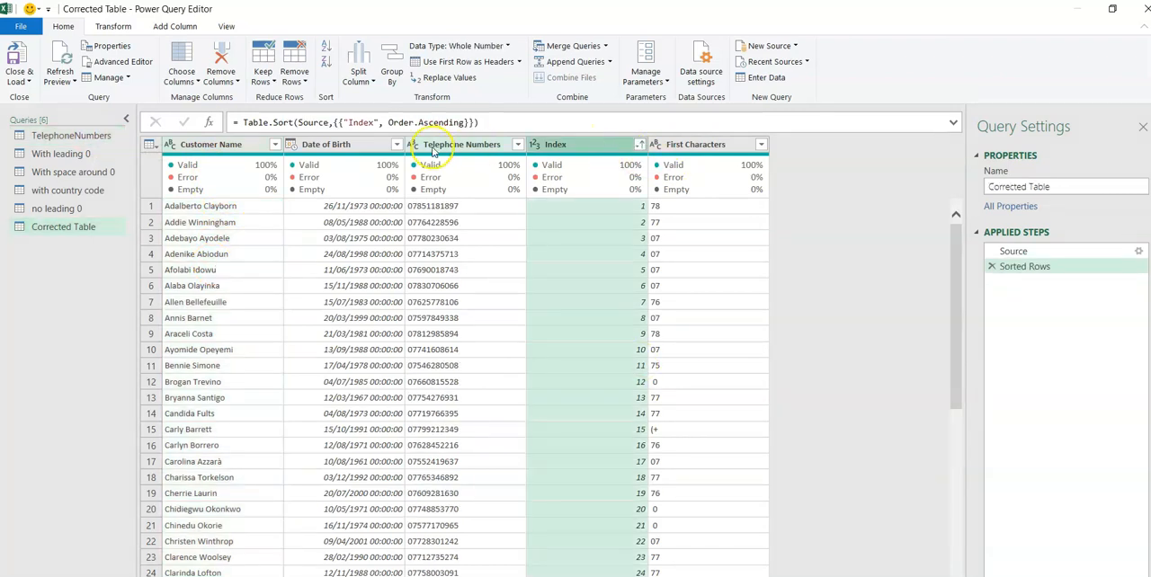
key("Delete")
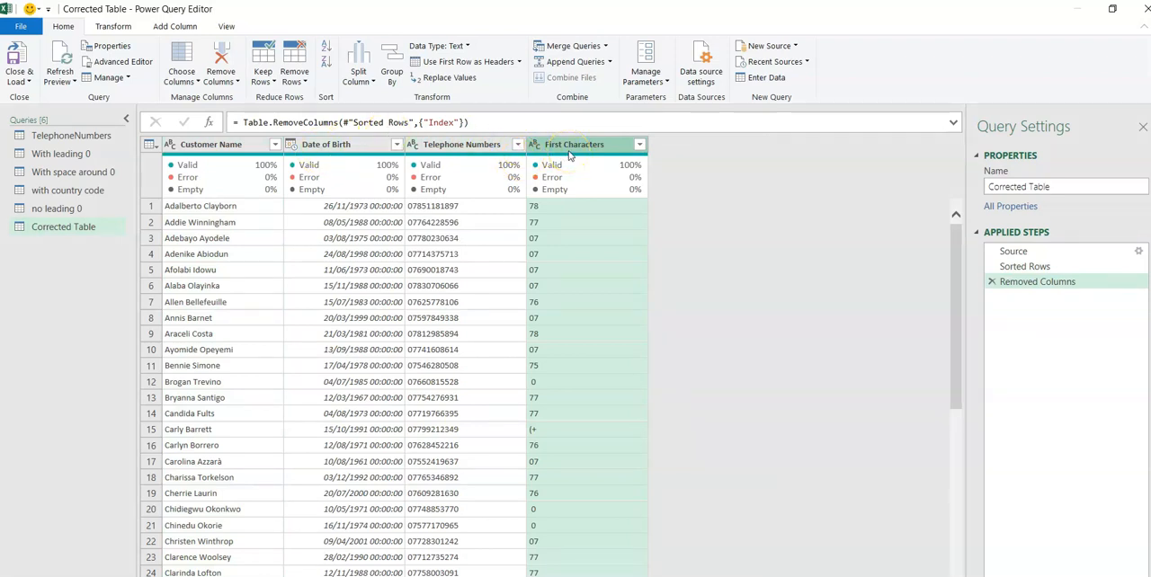
key("Delete")
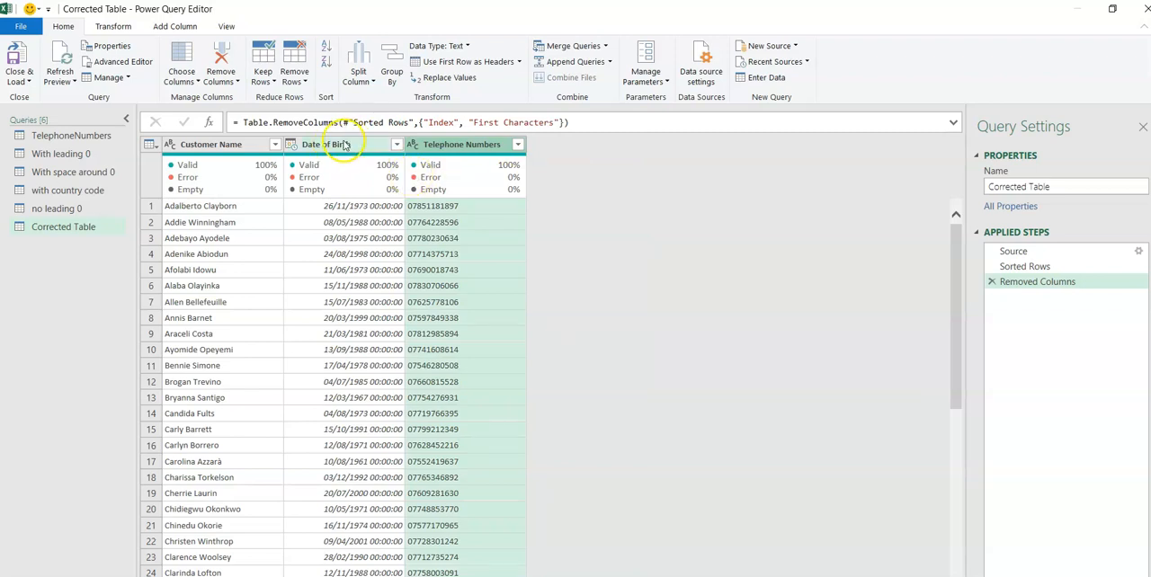
Change the data type of the Date of Birth column in the Corrected Table query to Date.
left_click(291, 146)
left_click(292, 146)
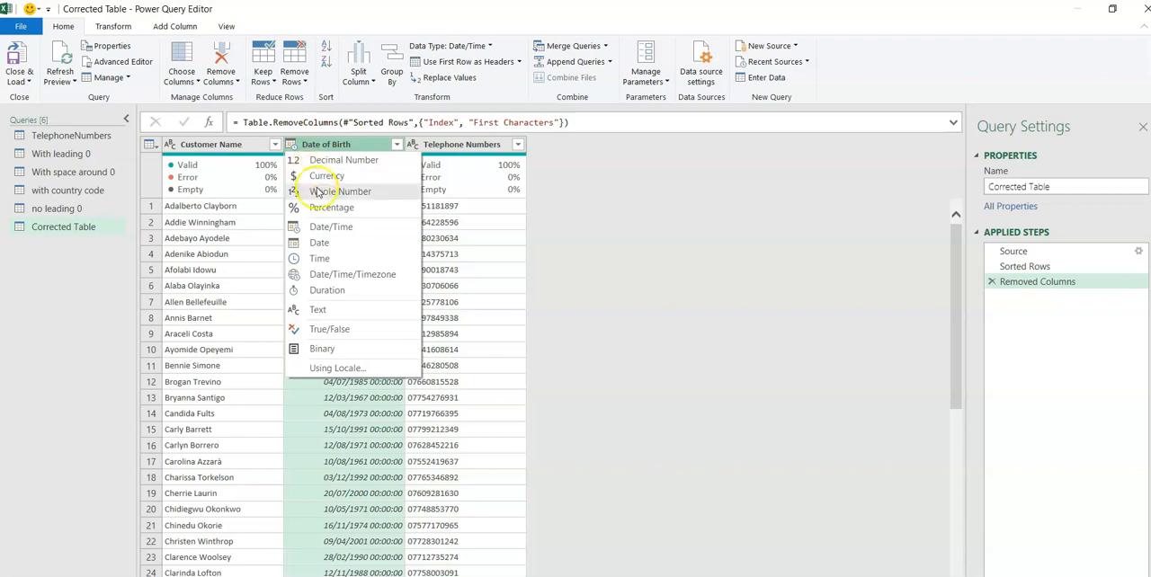
left_click(320, 243)
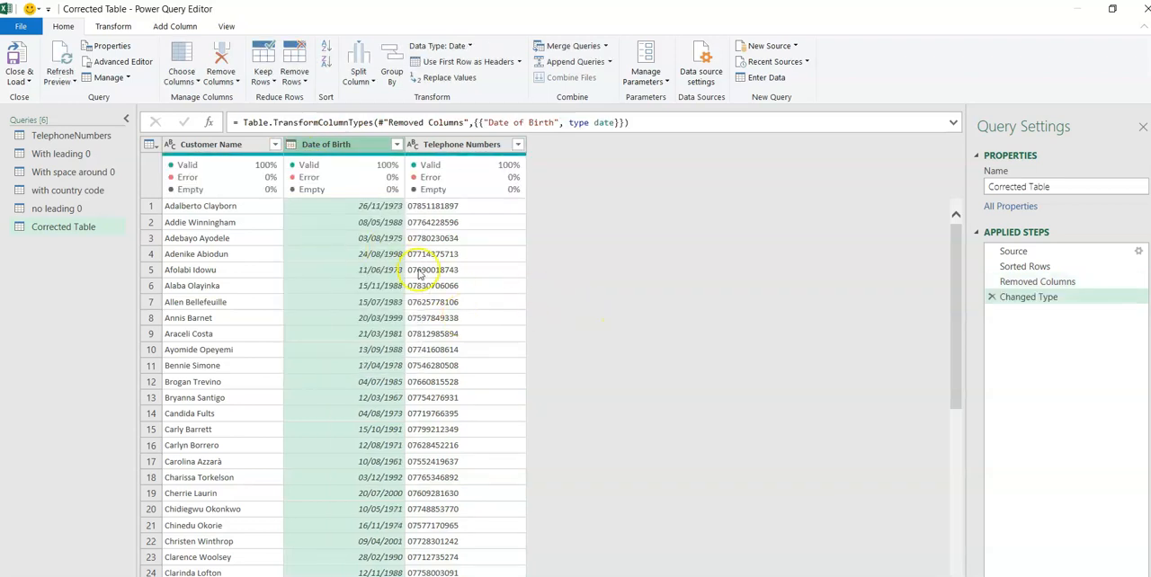
Close the query editor and load the queries into Excel as tables on new worksheets.
left_click(28, 82)
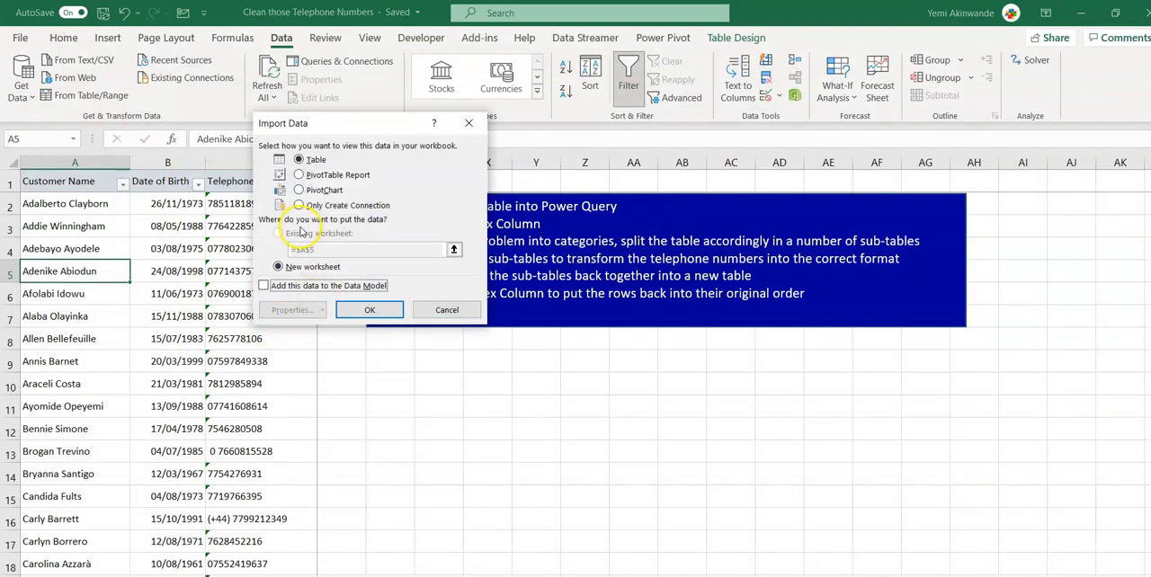
left_click(364, 309)
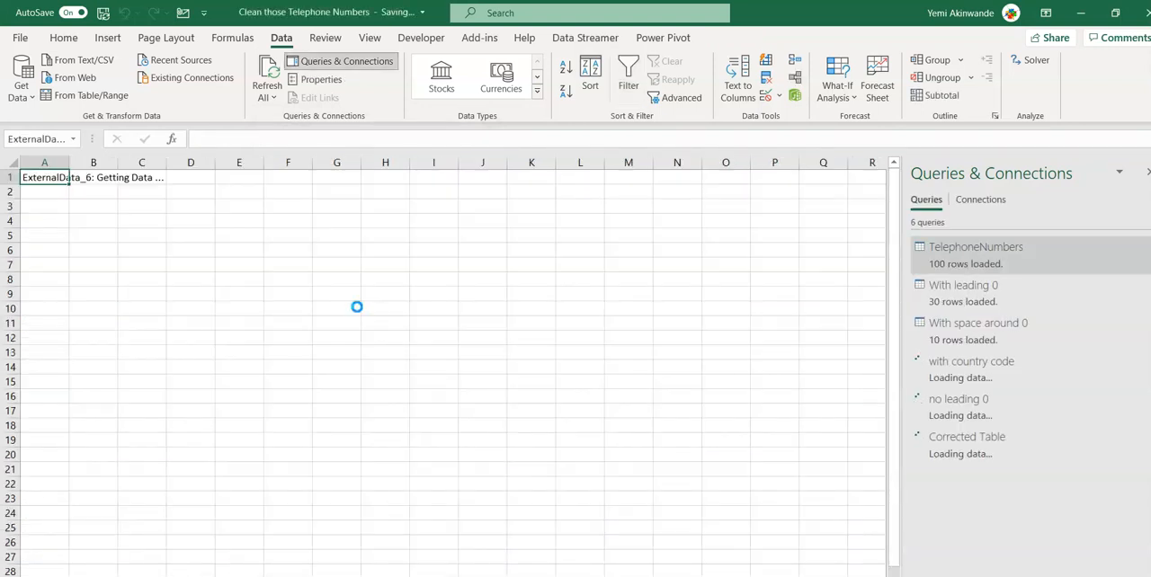
Apply the plain, unshaded Light table style to the loaded Corrected_Table.
left_click(258, 325)
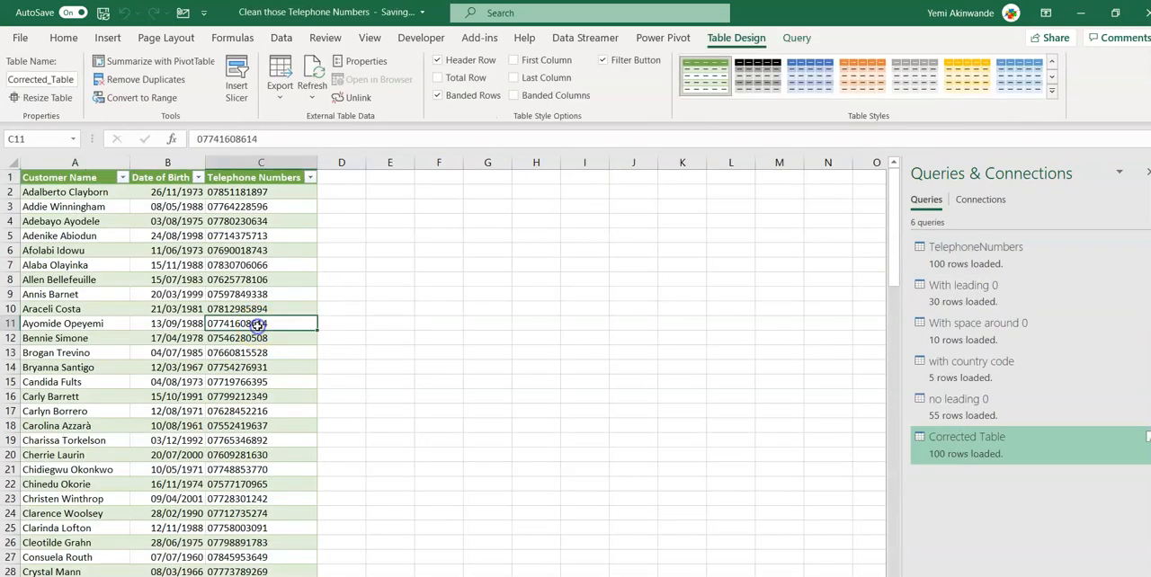
left_click(1051, 91)
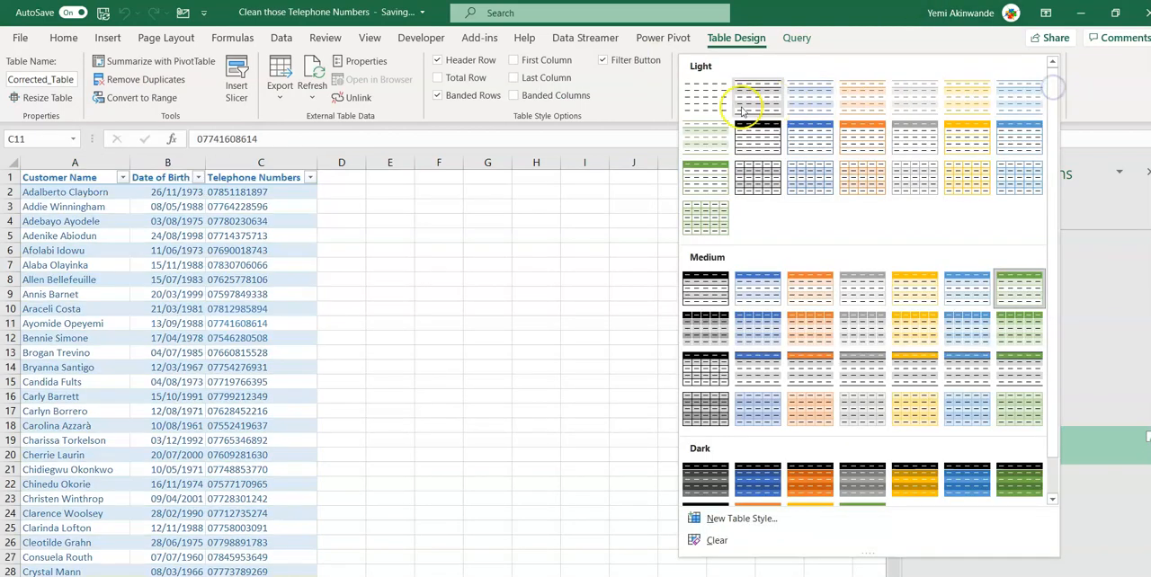
left_click(707, 97)
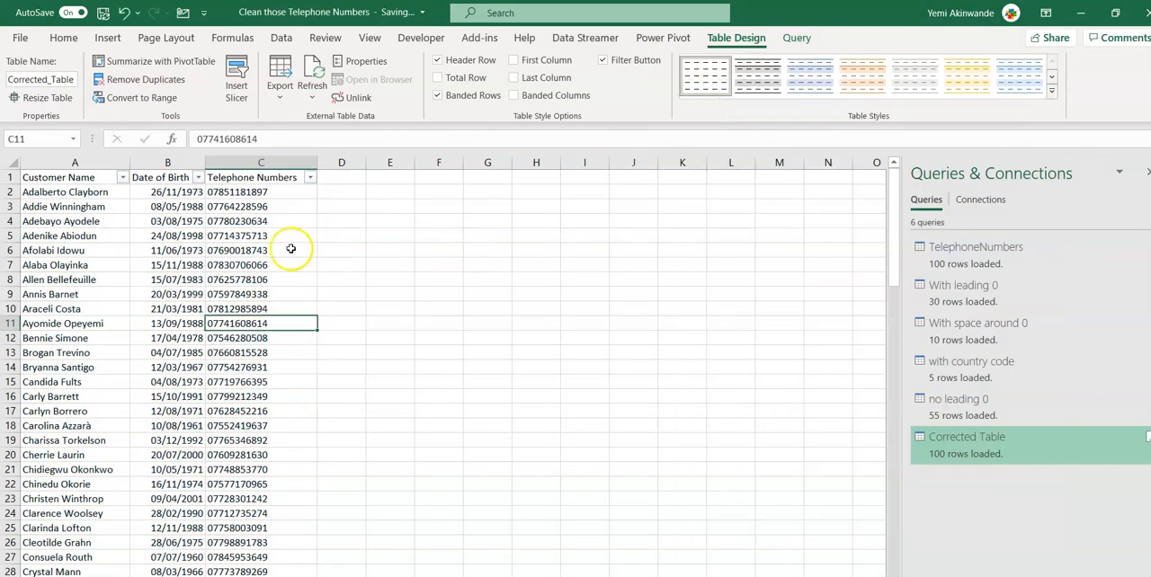
Check the format of all values in the Telephone Numbers filter list through to its end, keeping every value selected.
left_click(310, 178)
left_click_drag(305, 369, 302, 473)
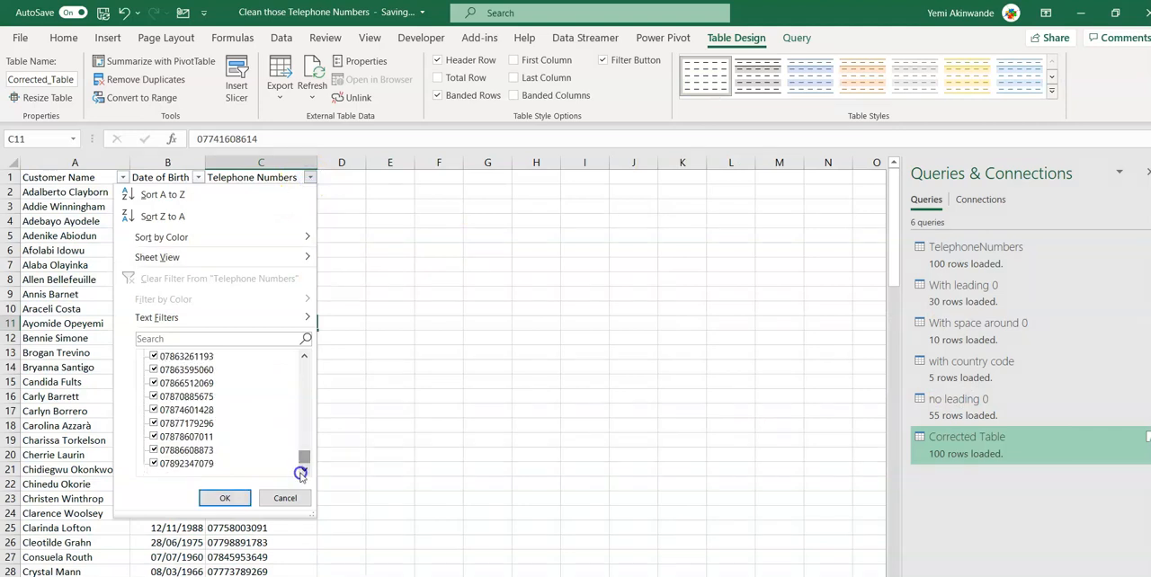
left_click(231, 498)
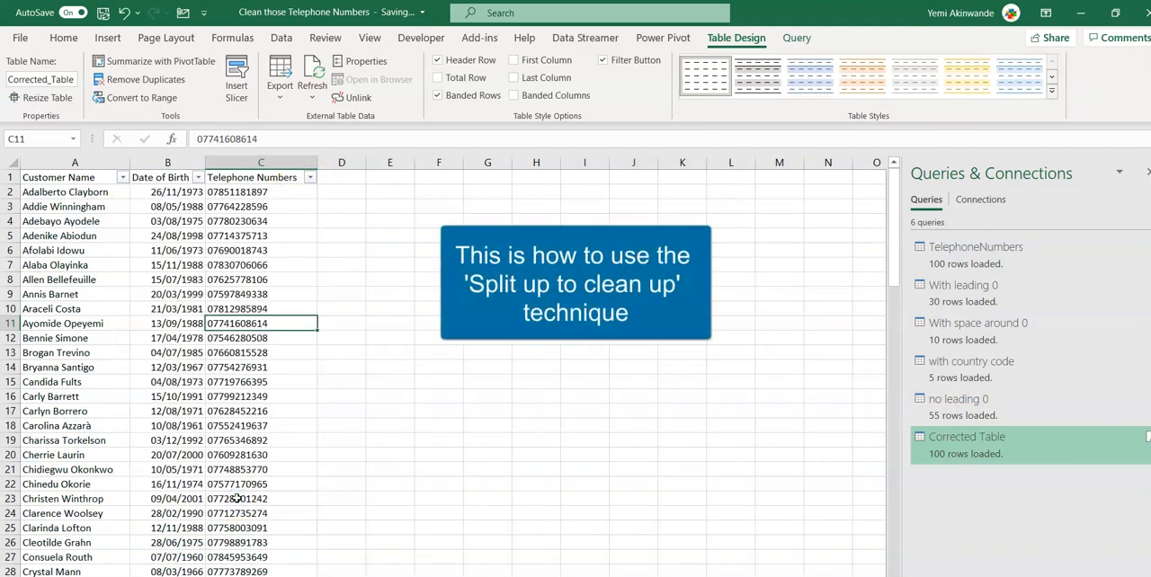